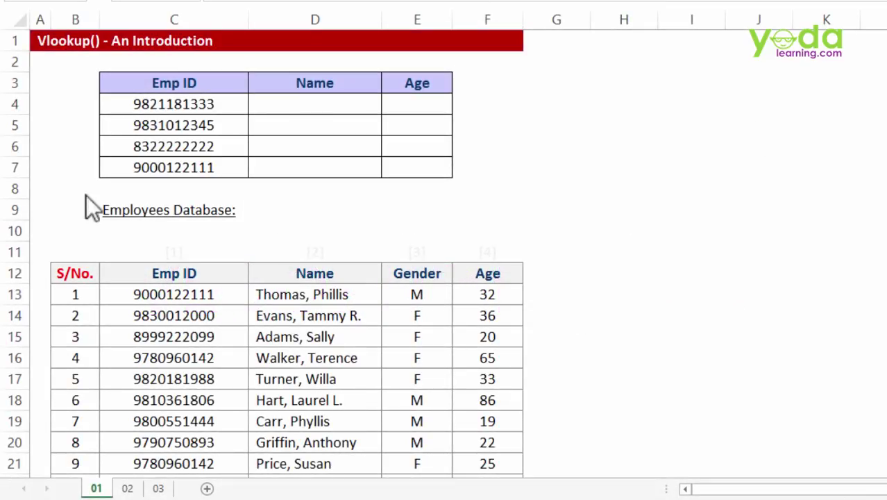
- Examine the employee database's column headers, the Emp ID list in C4:C7 and the empty Name column beside it
scroll(346, 257, down, 2)
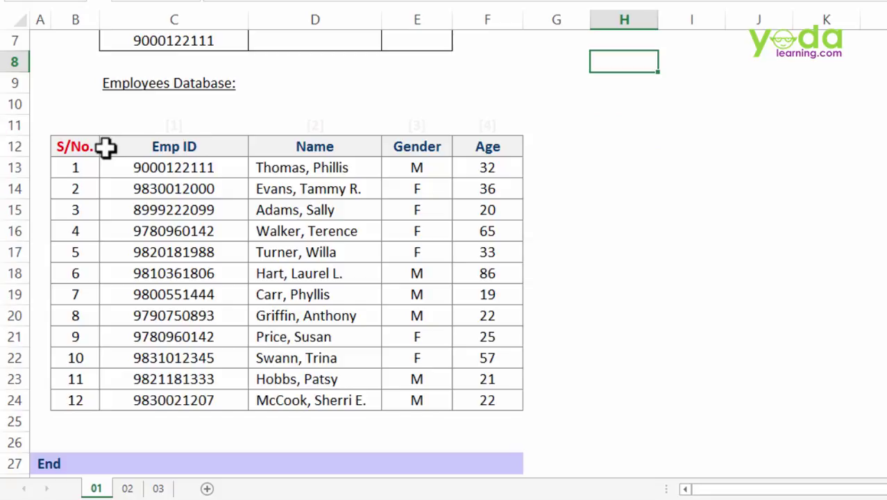
click(107, 146)
click(164, 146)
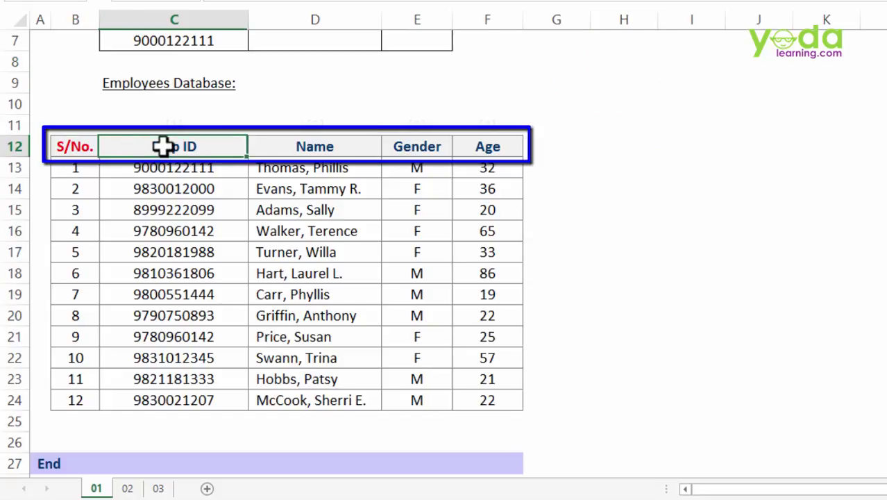
click(305, 156)
click(391, 154)
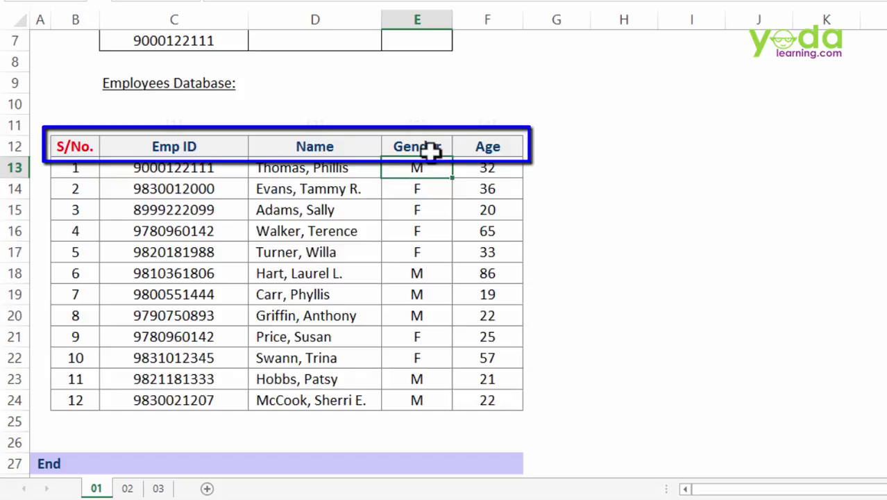
click(459, 152)
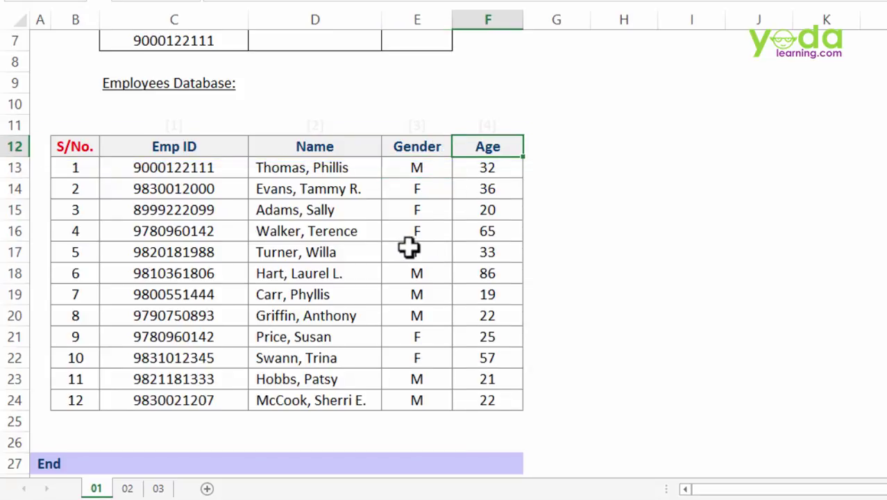
scroll(409, 246, up, 2)
scroll(193, 210, down, 2)
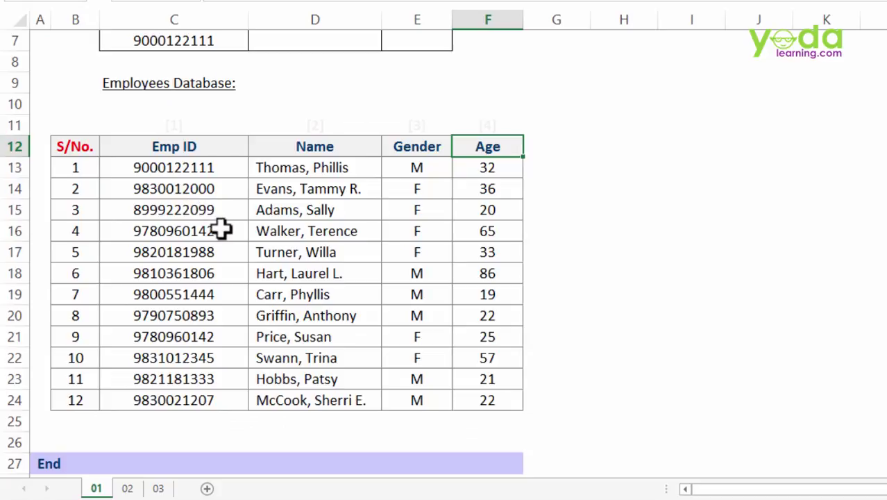
scroll(220, 229, up, 2)
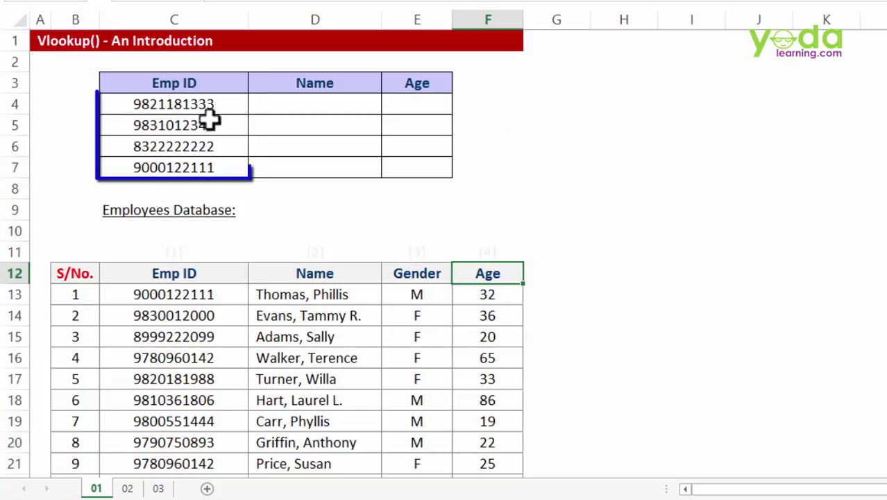
drag(209, 103, 218, 164)
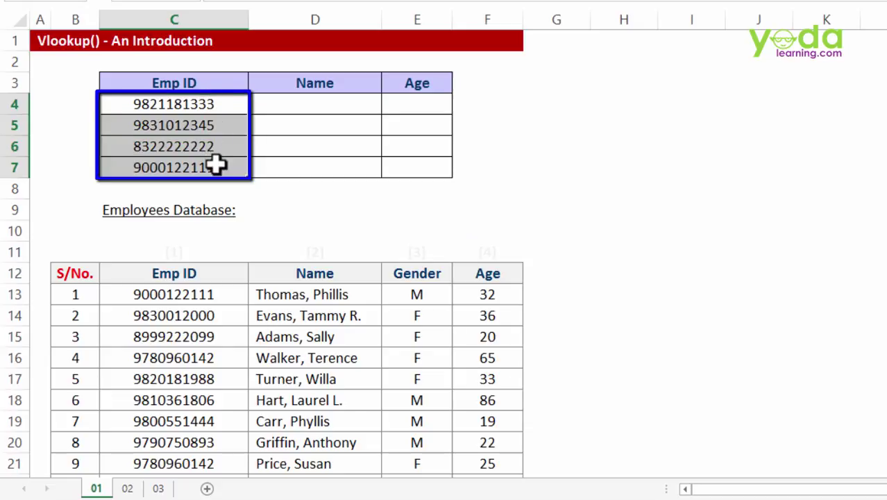
click(316, 105)
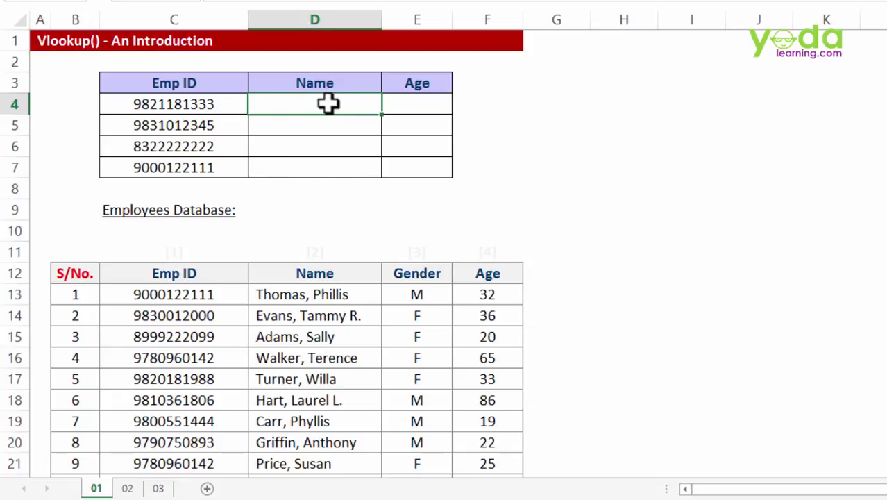
- Search the sheet for all occurrences of the Emp ID in C4, using the copied cell value as the search term
click(208, 105)
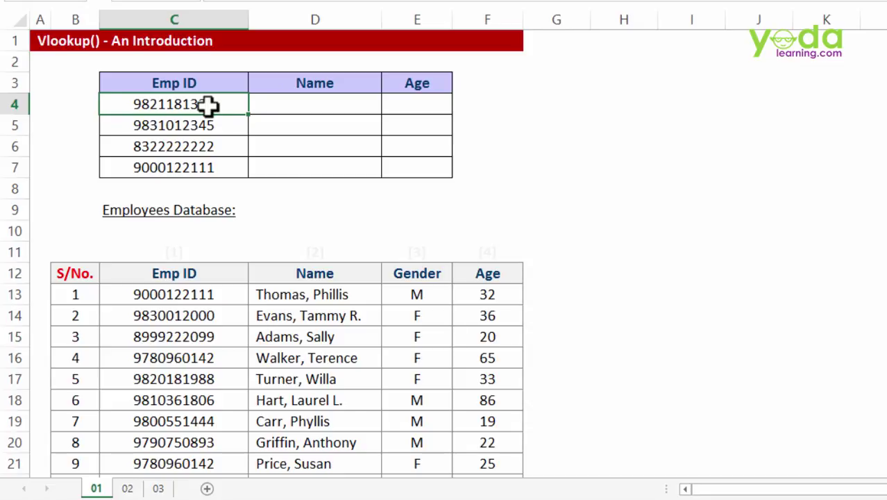
key(ctrl+c)
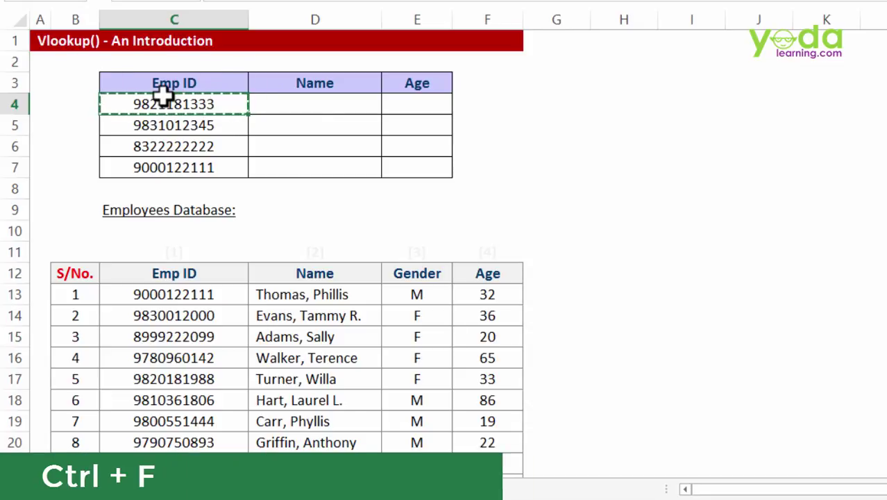
key(ctrl+f)
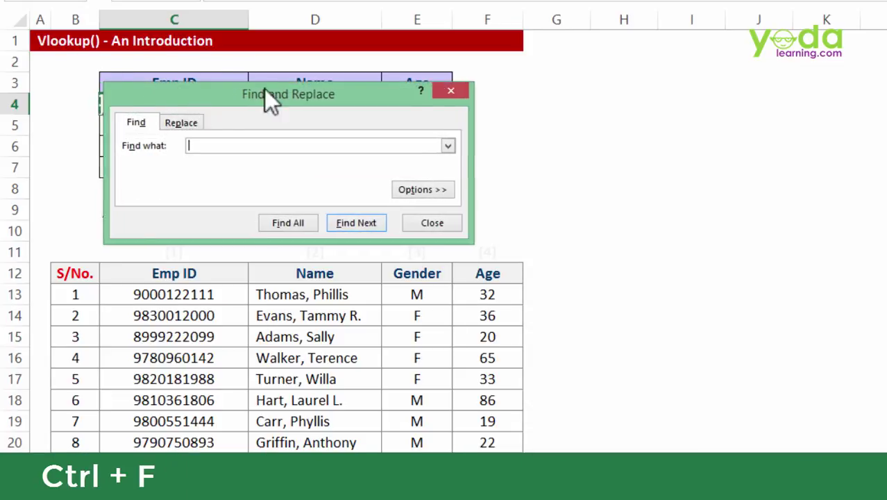
drag(264, 88, 347, 86)
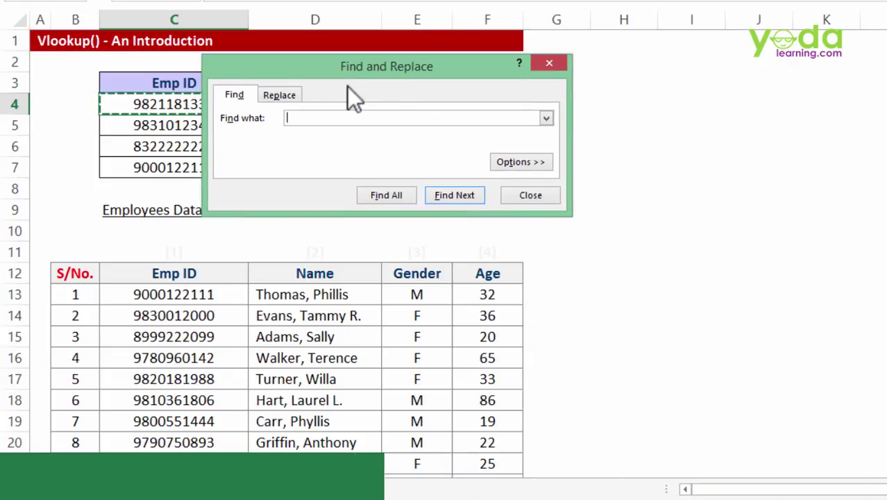
right_click(307, 121)
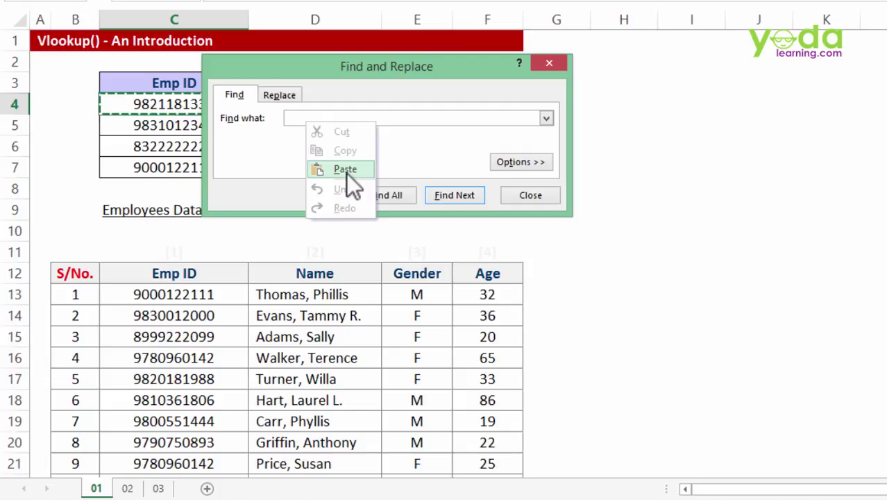
click(347, 171)
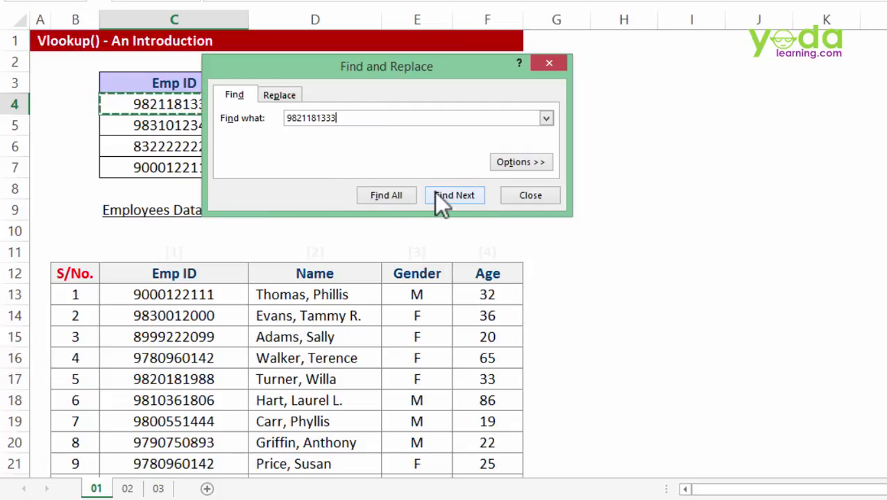
click(396, 193)
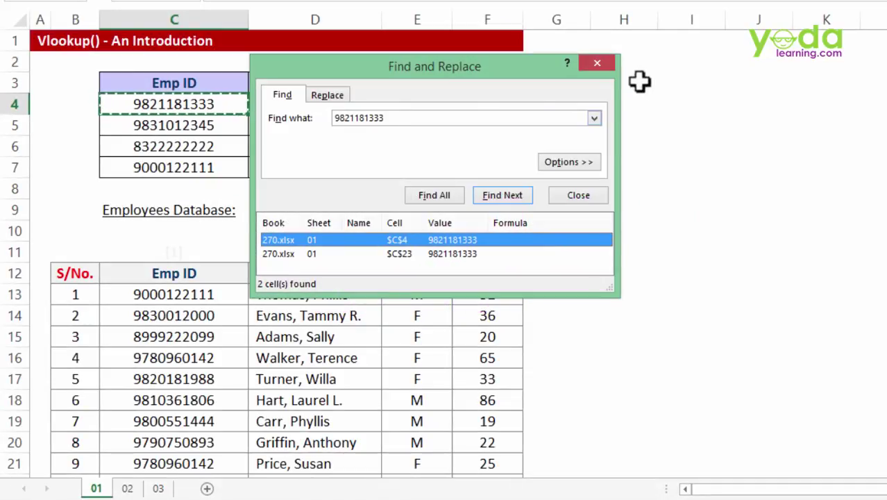
click(601, 65)
- Start a VLOOKUP formula in D4 with C4 as the lookup value
click(267, 113)
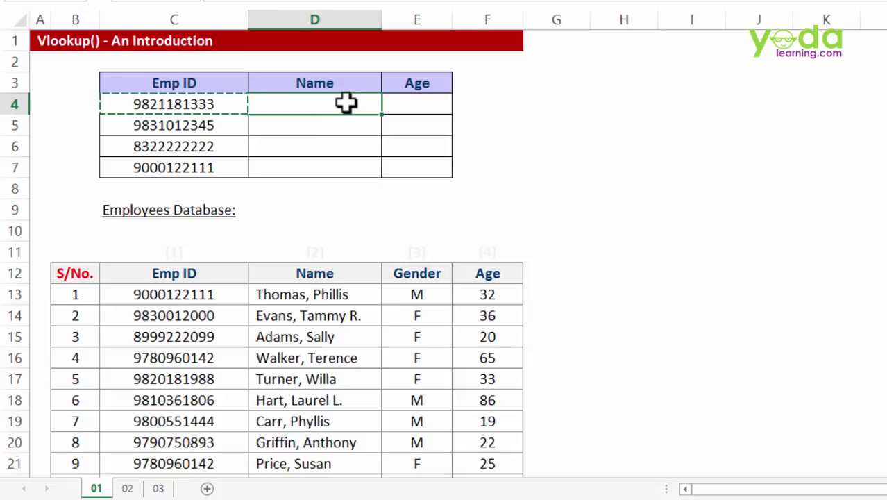
drag(345, 103, 342, 164)
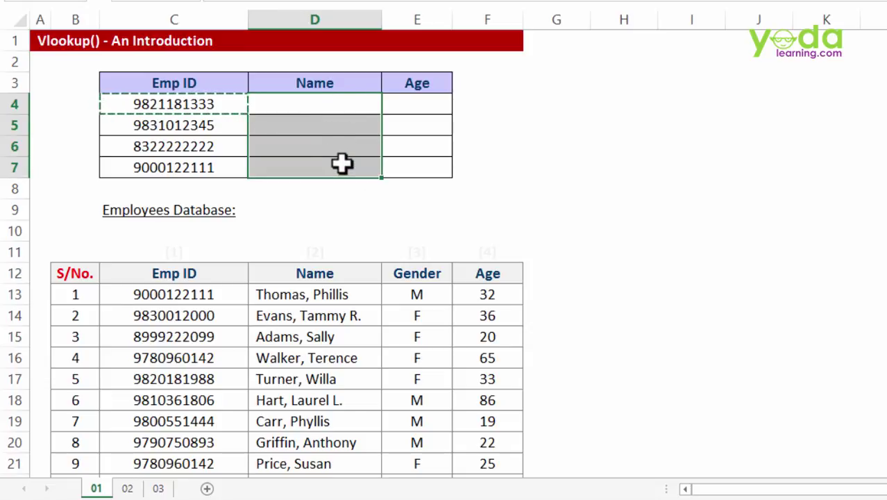
click(319, 101)
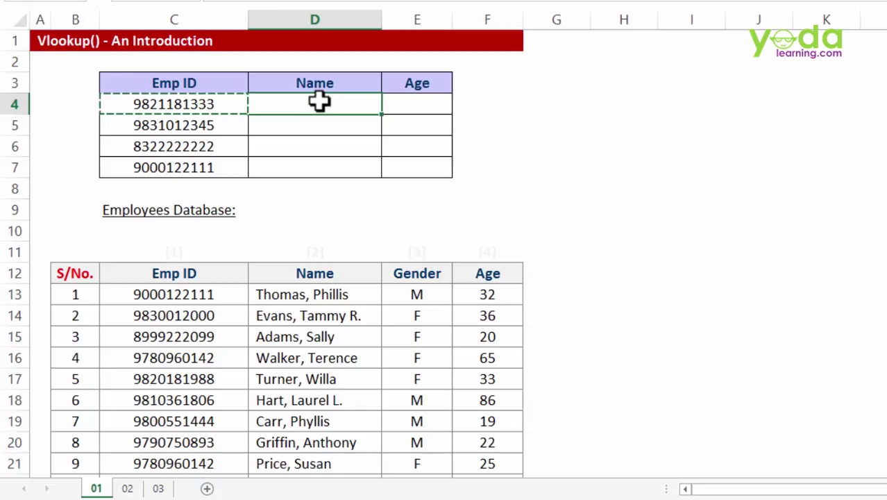
text(=vl)
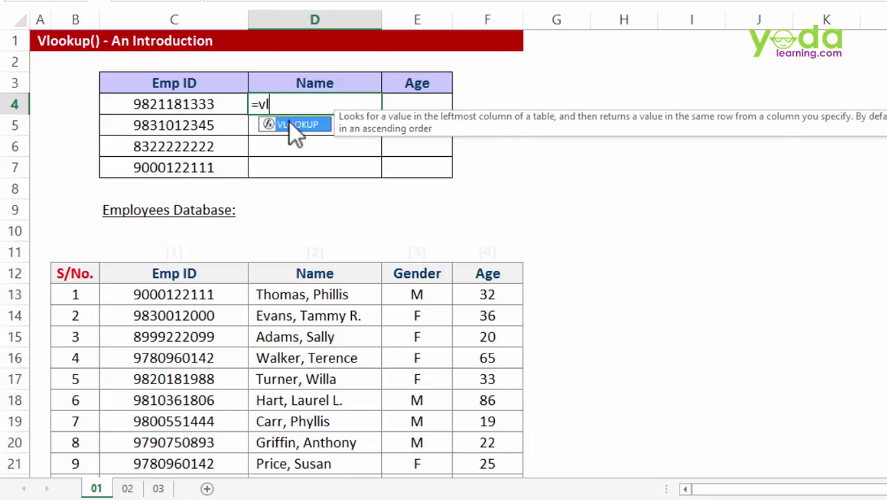
key(Tab)
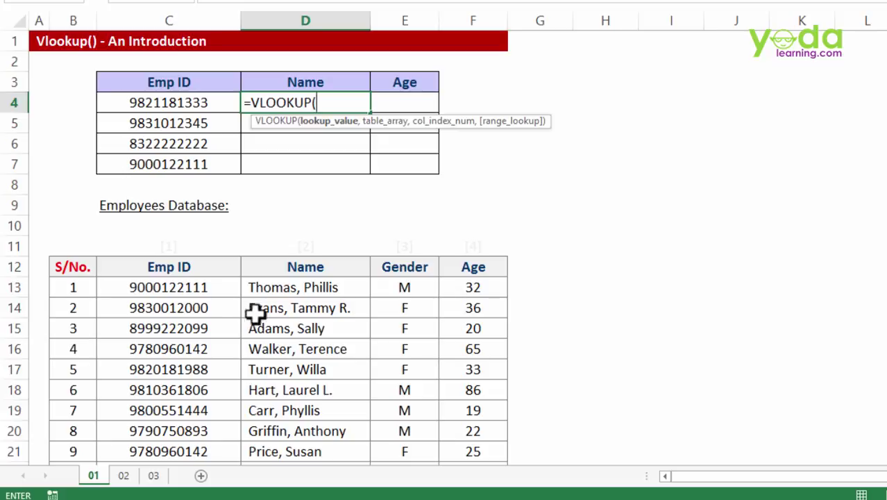
click(183, 100)
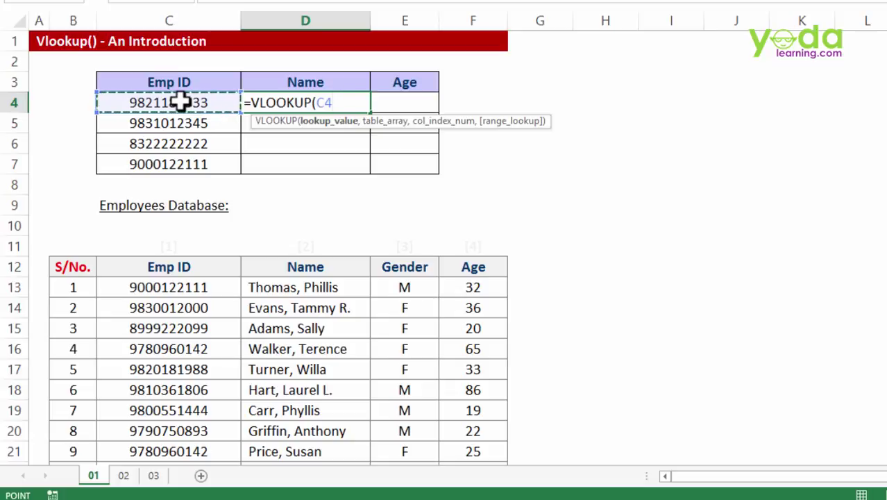
text(,)
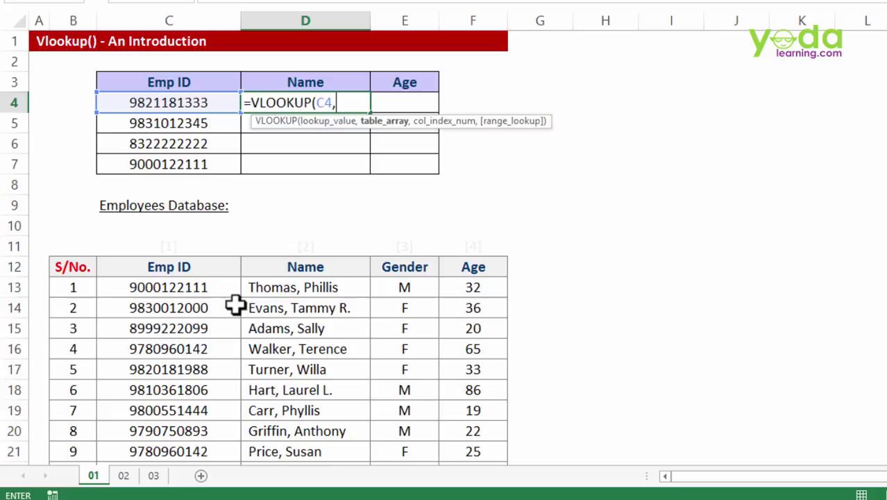
- Set the formula's table array to the database from the Emp ID through Age columns, as the absolute range $C$12:$F$24
scroll(224, 274, down, 1)
scroll(222, 273, down, 1)
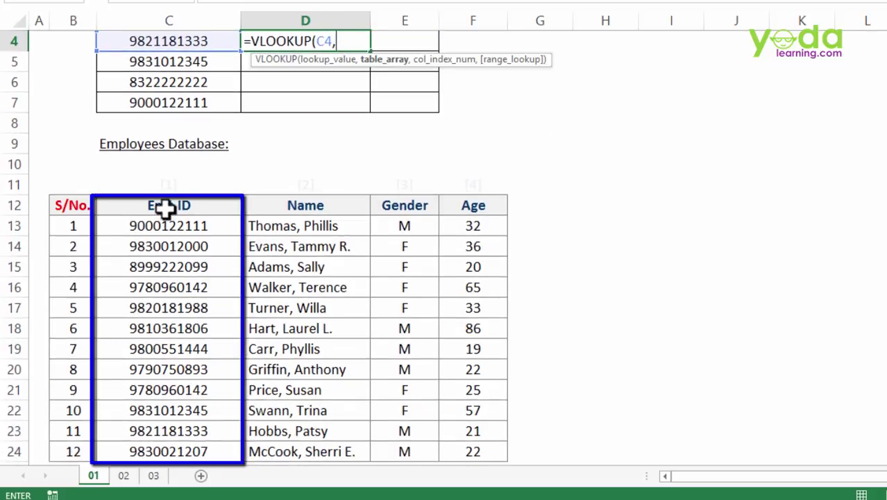
scroll(489, 201, up, 1)
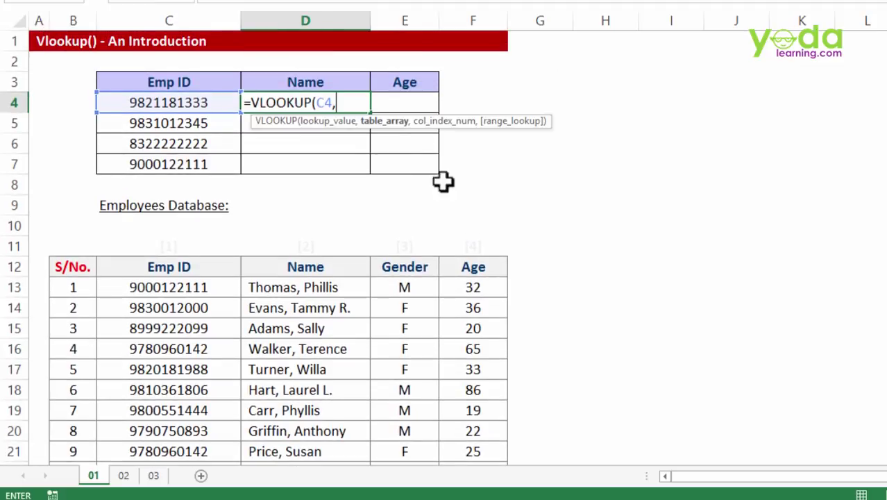
click(394, 128)
scroll(393, 129, down, 1)
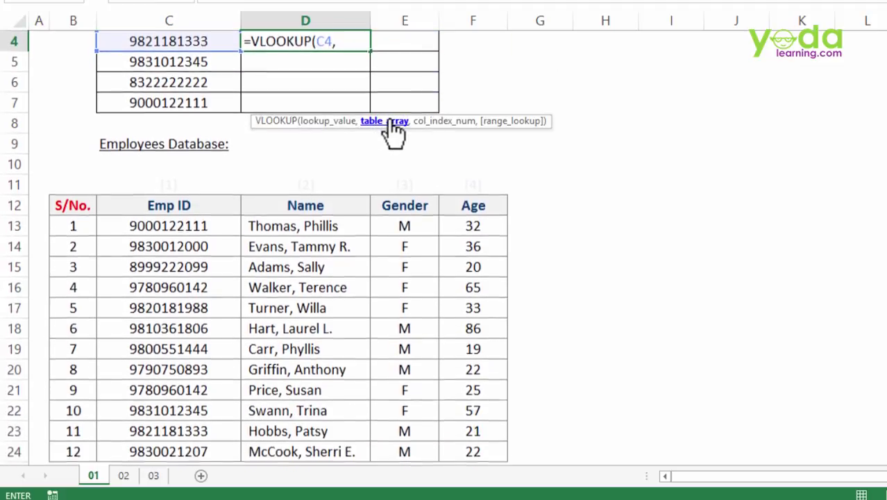
drag(69, 204, 464, 460)
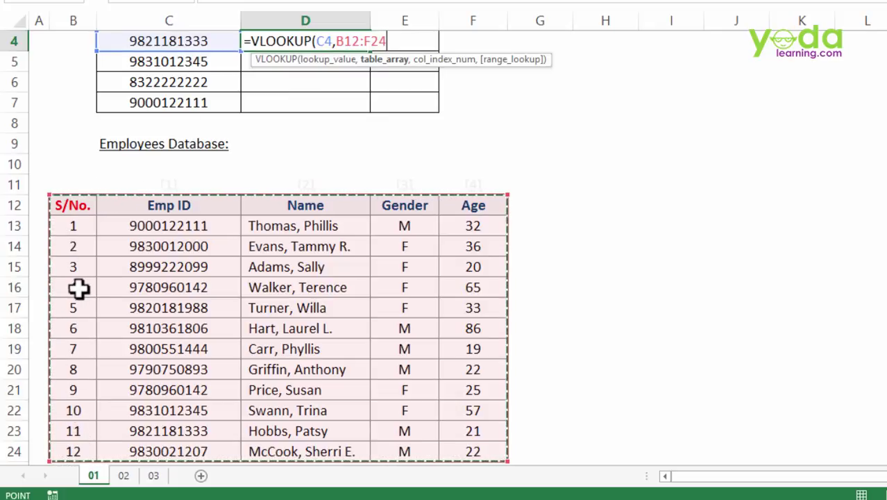
click(194, 206)
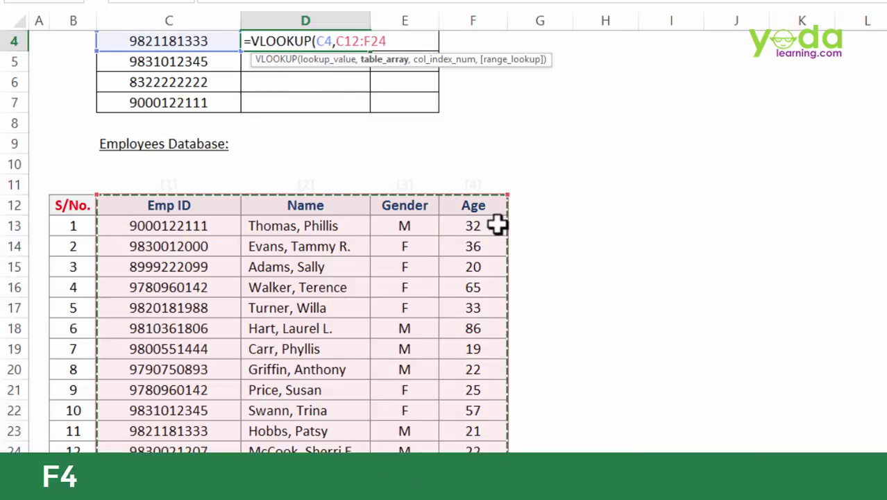
key(F4)
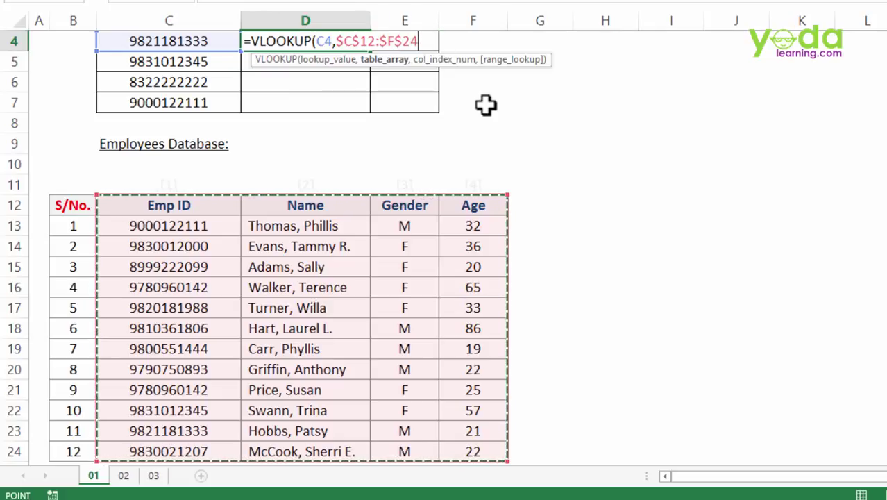
- Complete the D4 formula with column index 2 and 0 for an exact match, giving =VLOOKUP(C4,$C$12:$F$24,2,0)
text(,)
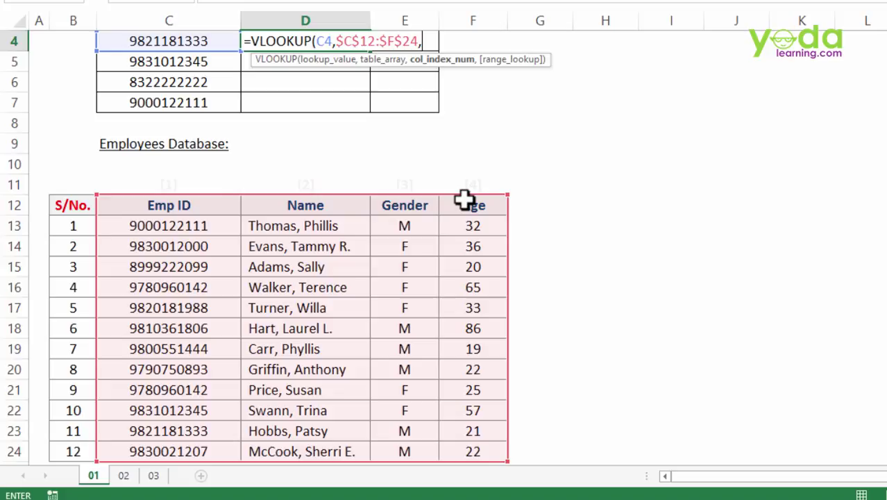
text(2)
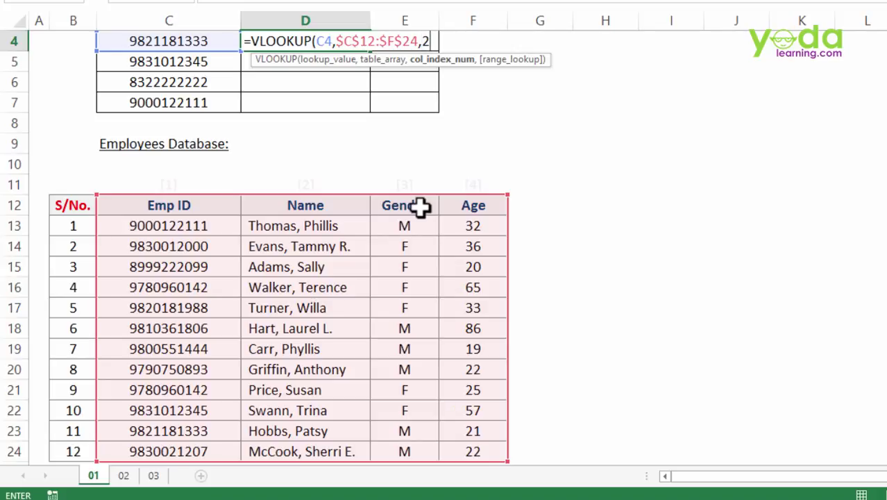
text(,)
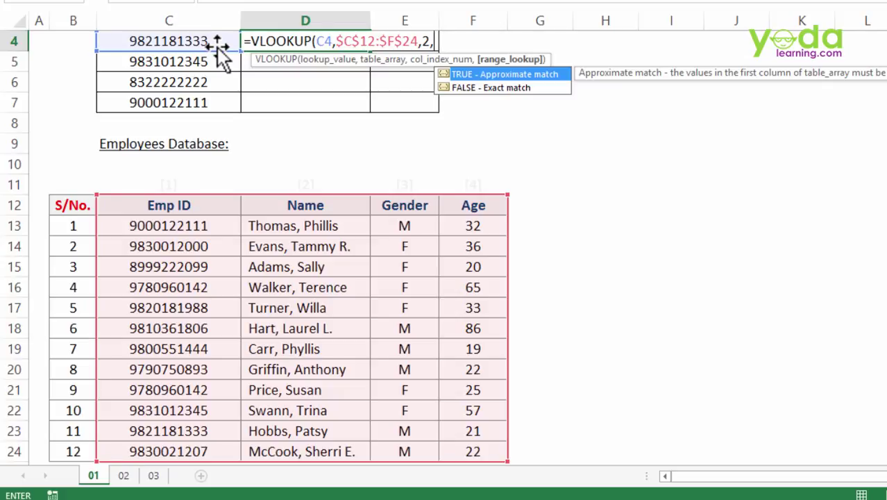
double_click(469, 88)
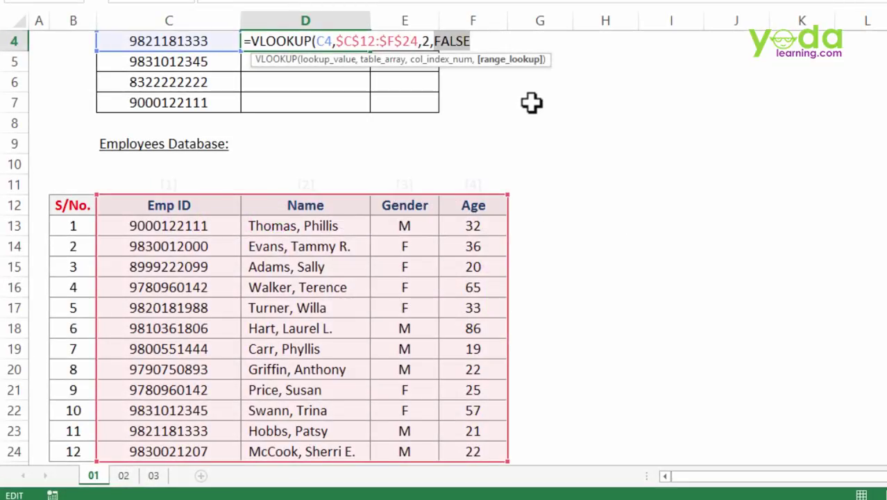
text(0)
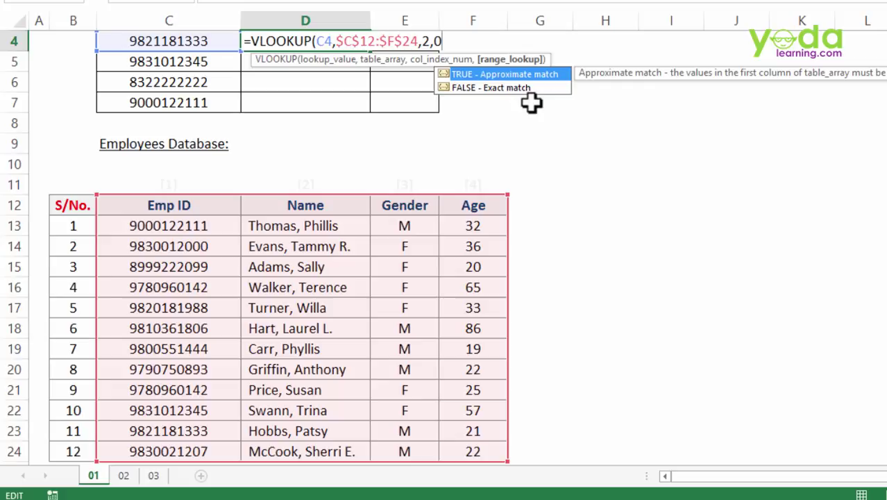
text())
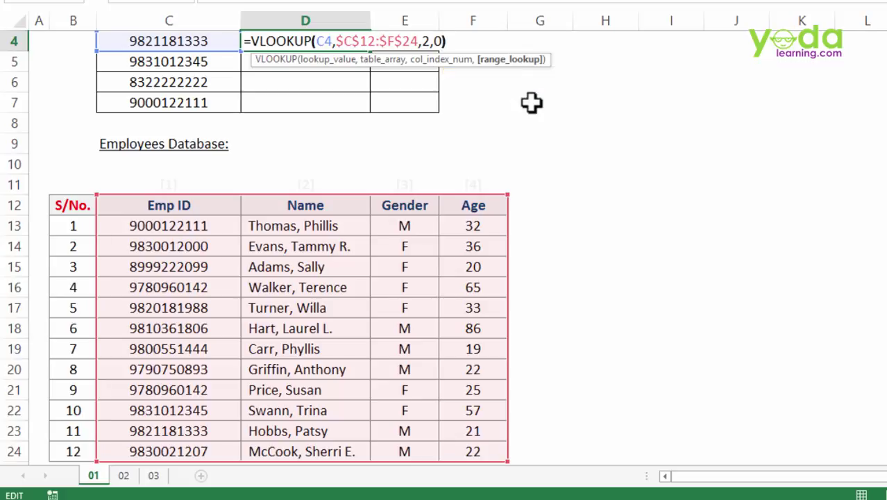
key(Return)
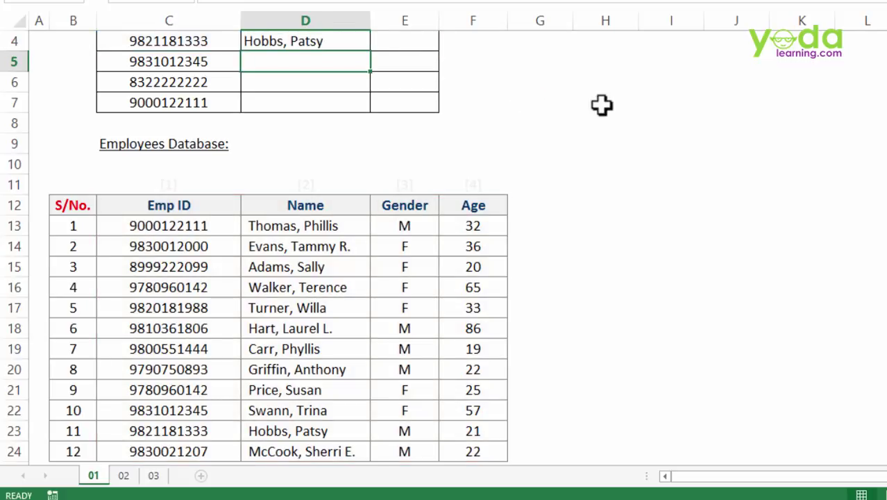
- Fill the D4 VLOOKUP formula down through D7 in the Name column
click(347, 35)
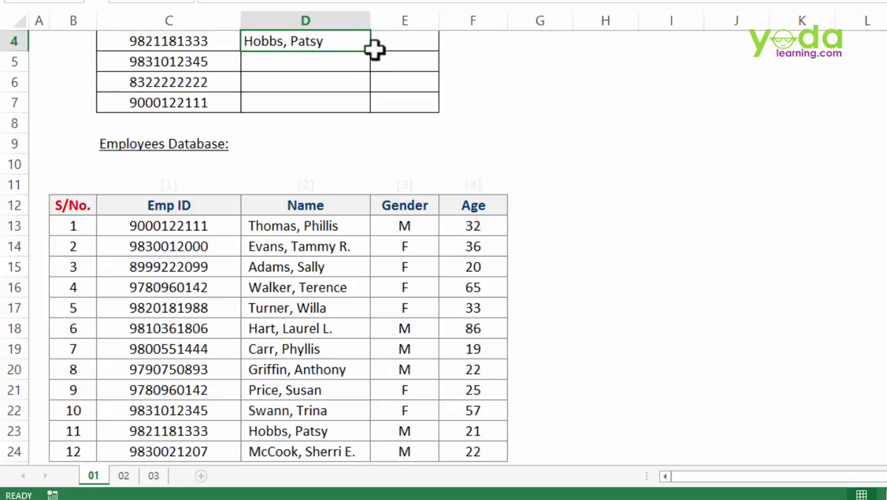
drag(371, 51, 372, 118)
scroll(240, 69, up, 1)
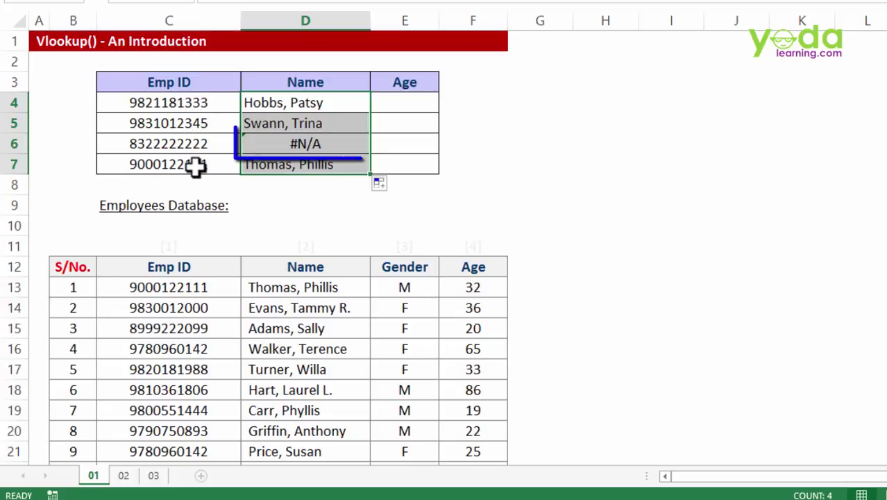
- Check whether the Emp ID in C6 exists in the employees database's Emp ID column, and examine the column number above Age
click(318, 145)
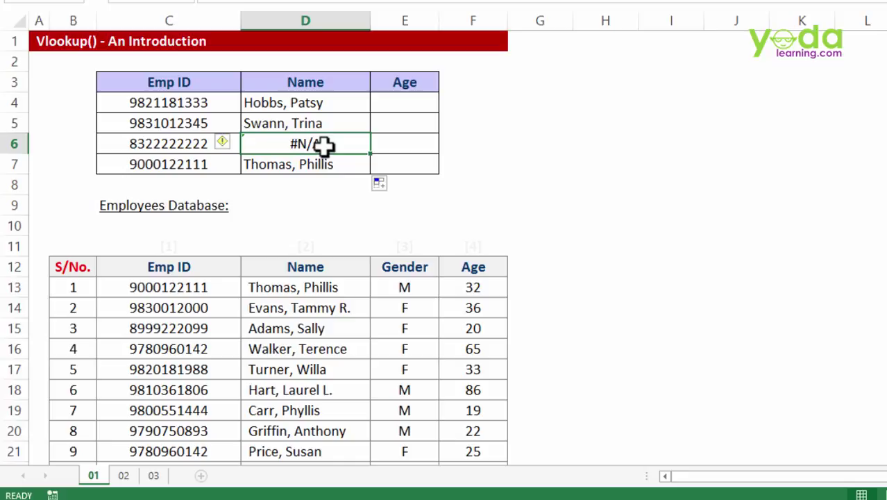
scroll(316, 142, down, 1)
click(182, 83)
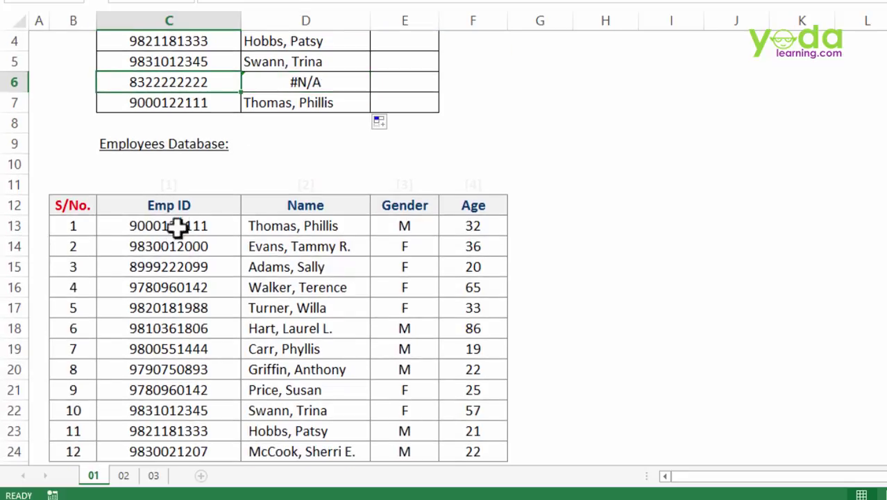
drag(179, 225, 198, 425)
scroll(365, 248, up, 1)
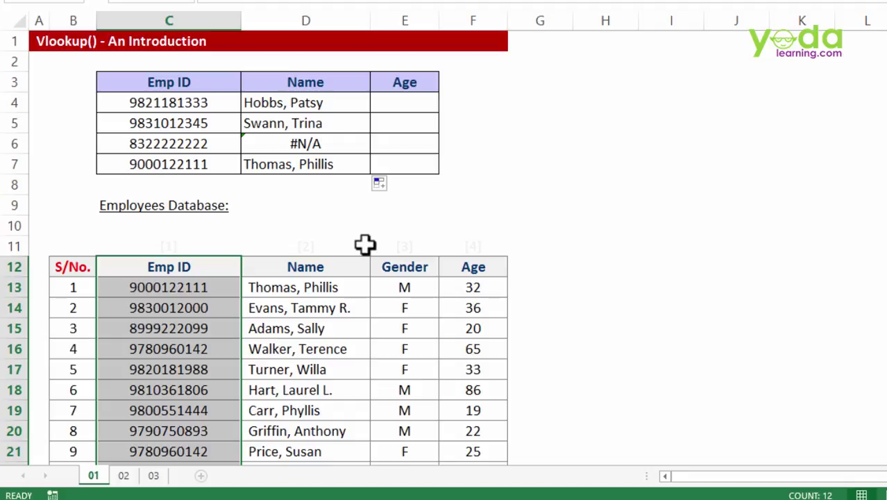
click(474, 245)
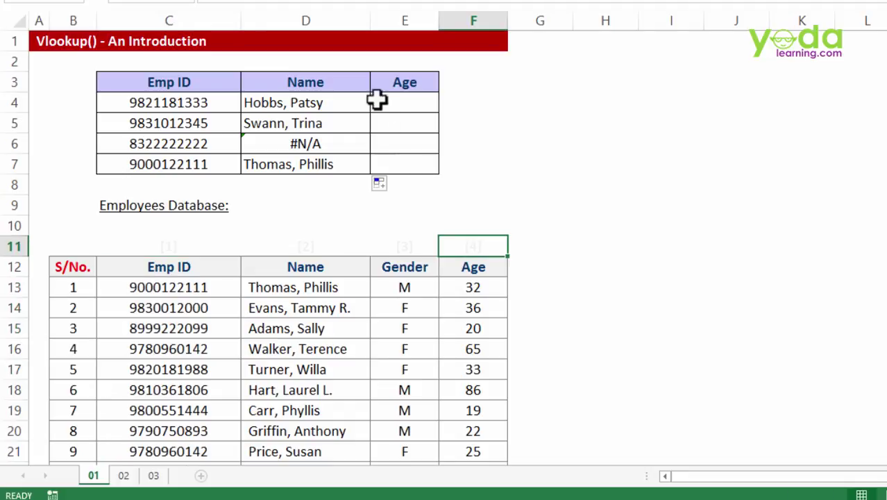
click(413, 104)
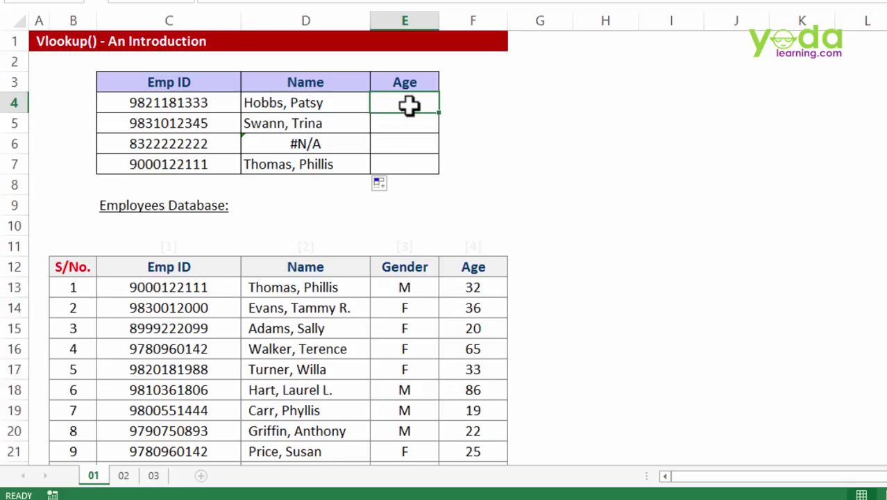
text(=vl)
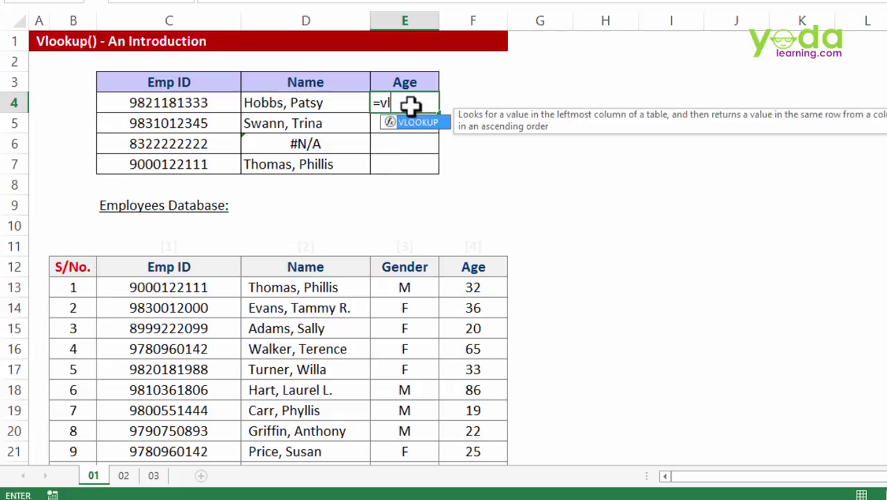
key(Tab)
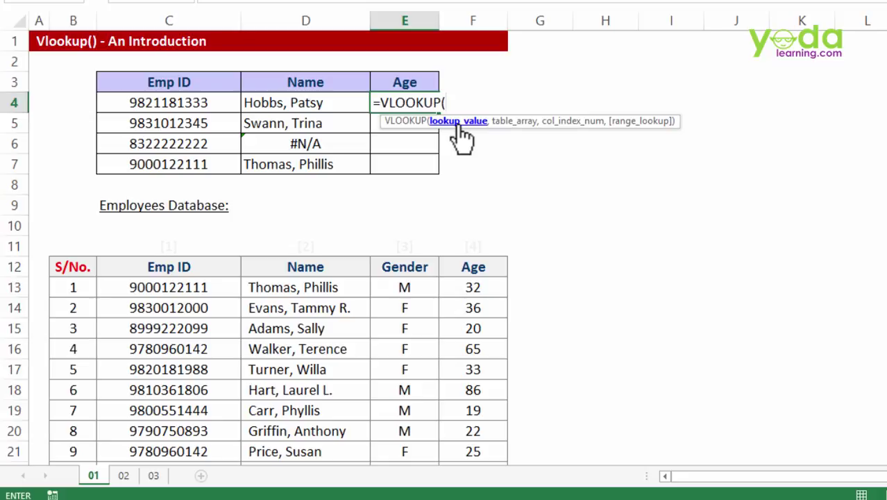
click(182, 102)
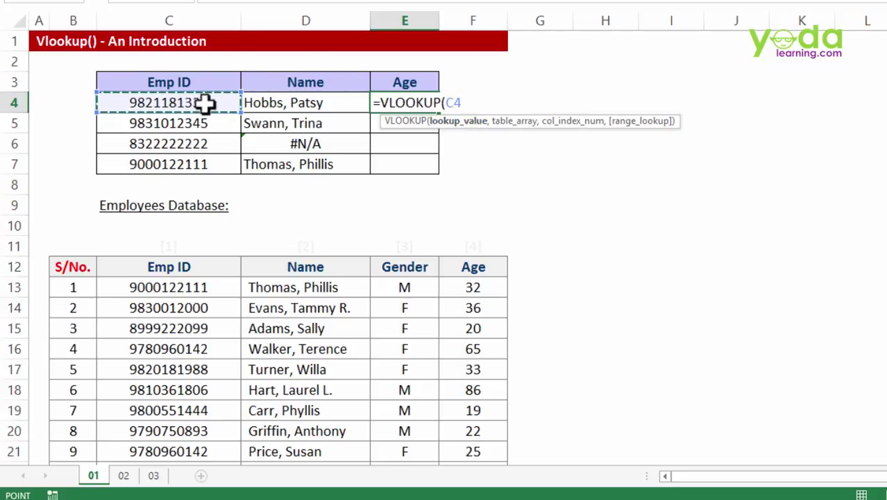
text(,)
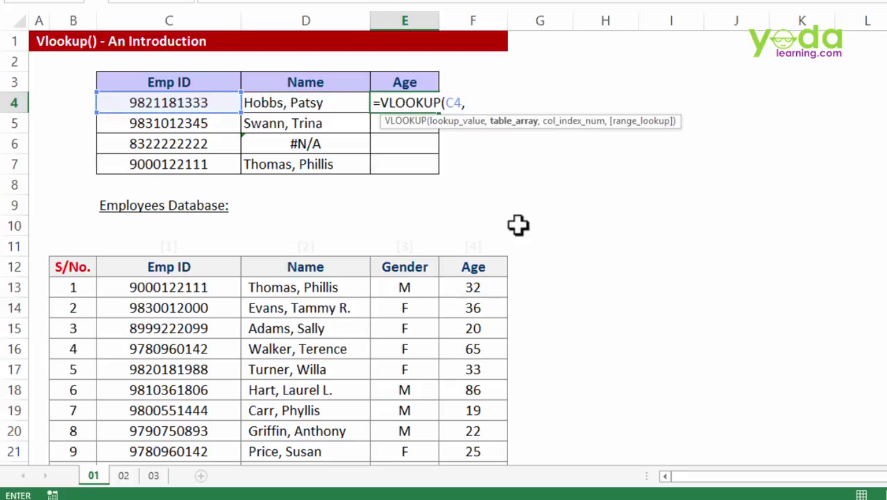
scroll(222, 239, down, 1)
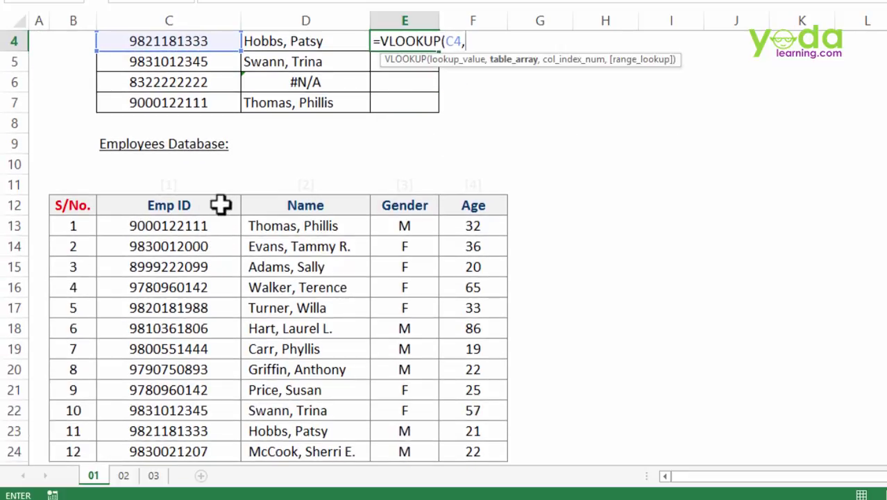
drag(221, 205, 465, 457)
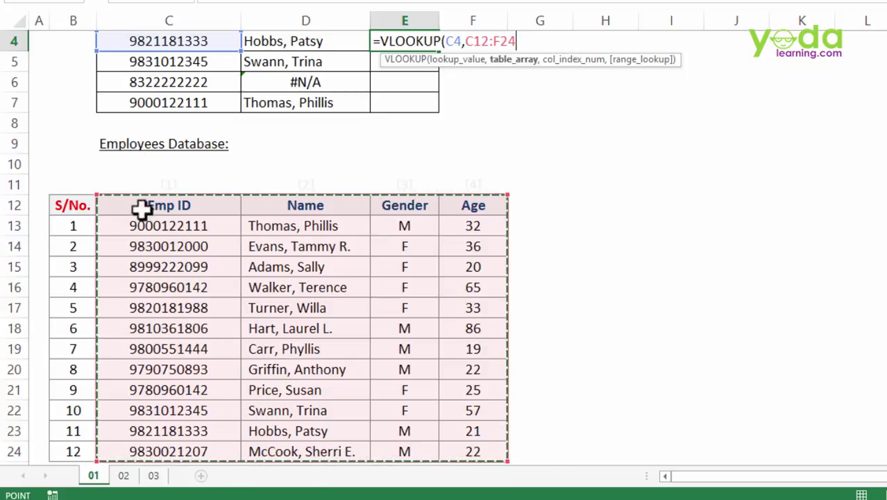
scroll(170, 261, up, 1)
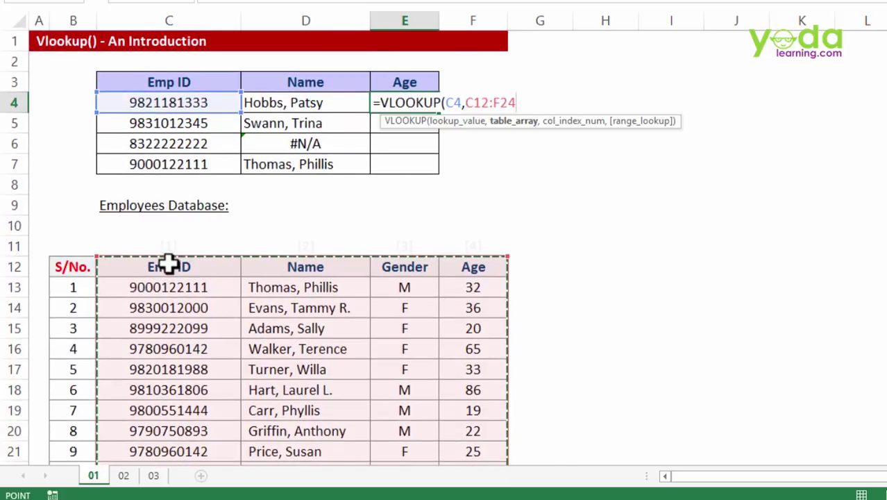
key(Escape)
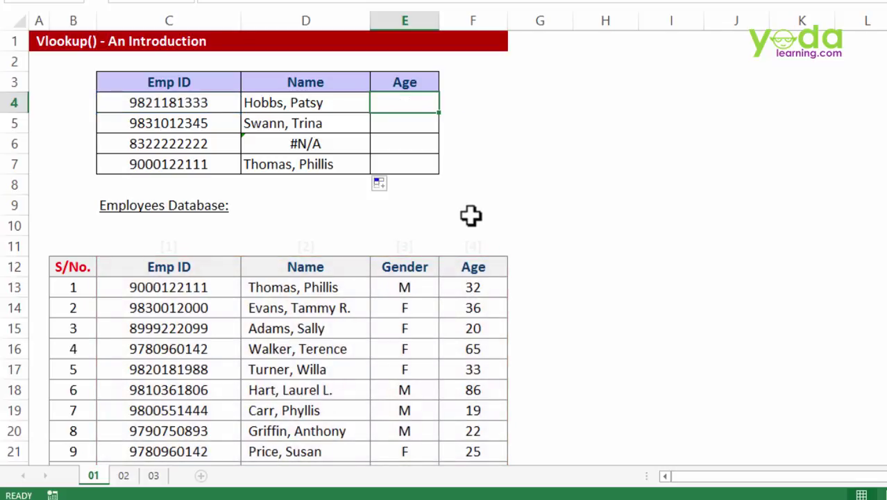
text(=vl)
key(Tab)
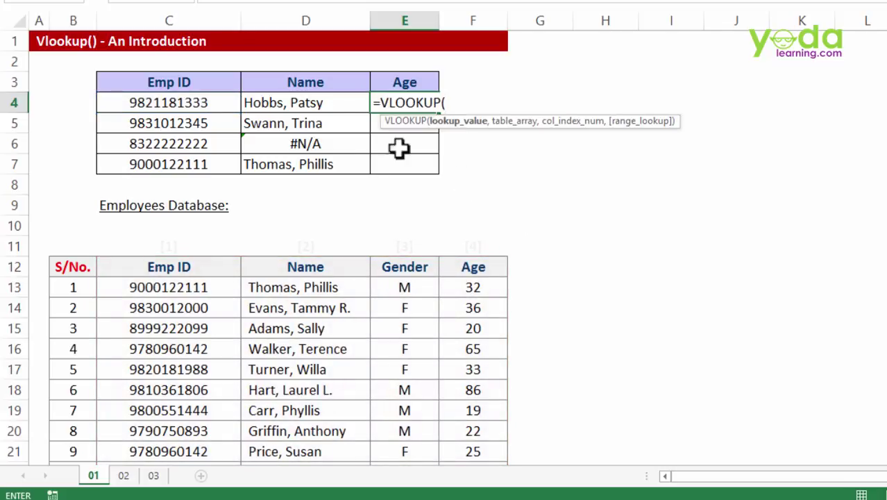
click(301, 102)
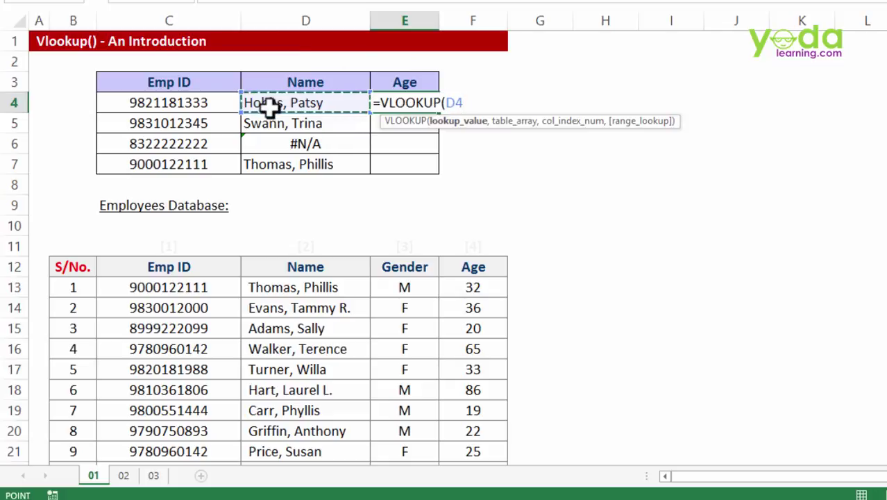
text(,)
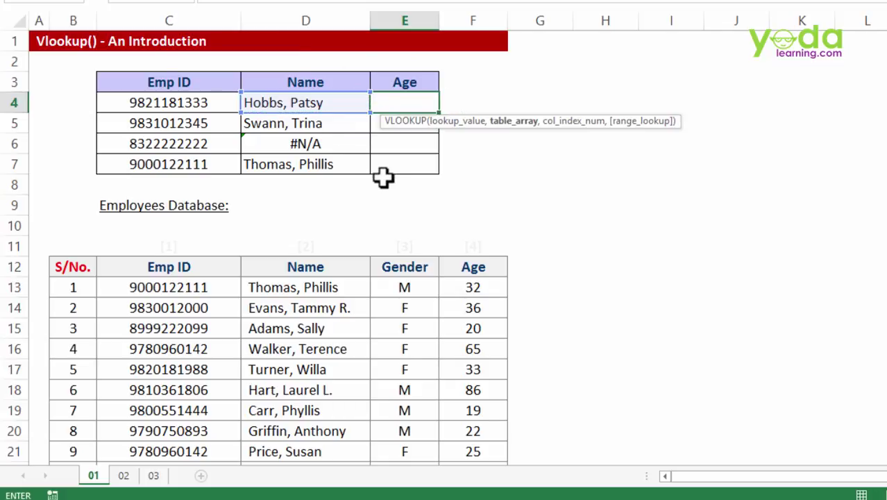
scroll(367, 169, down, 2)
drag(308, 143, 471, 389)
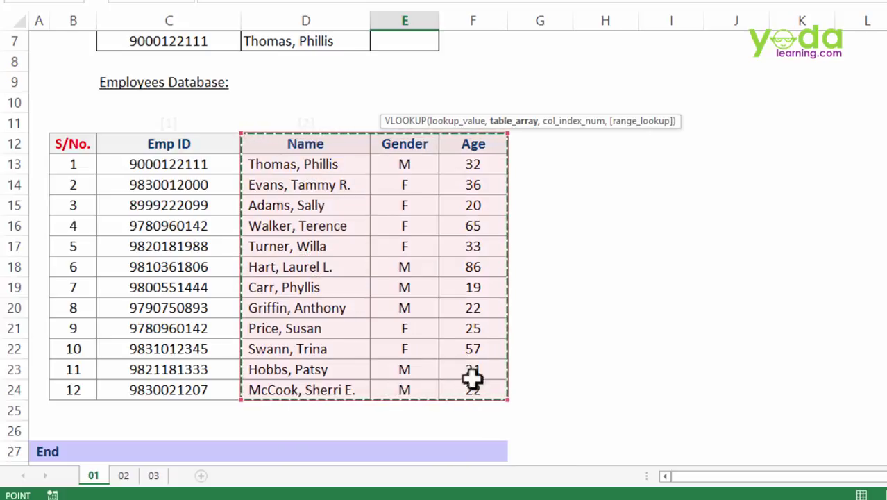
scroll(444, 255, up, 2)
key(Escape)
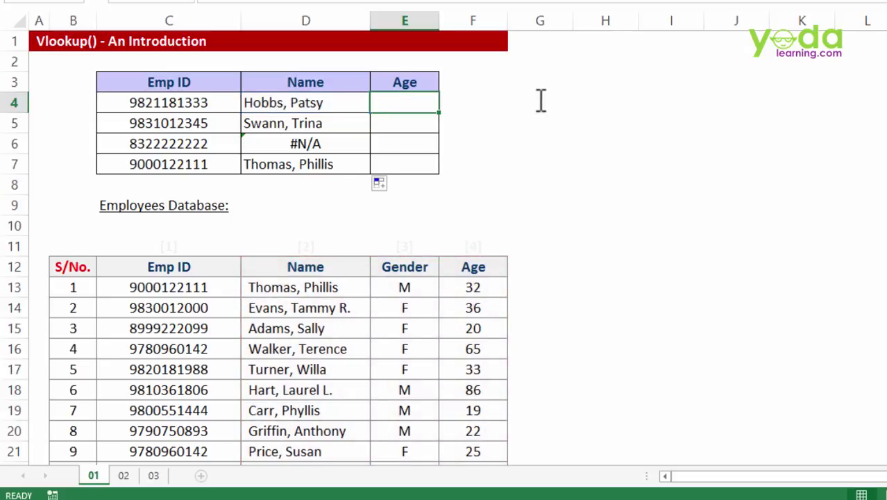
- Start a VLOOKUP formula in E4 with C4 as the lookup value and the database range C12:F24 as the table array
text(=vl)
key(Tab)
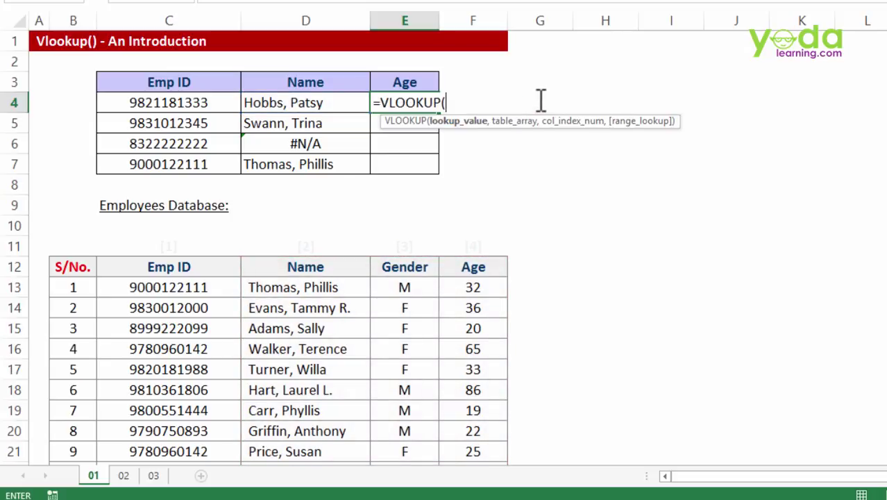
click(182, 102)
text(,)
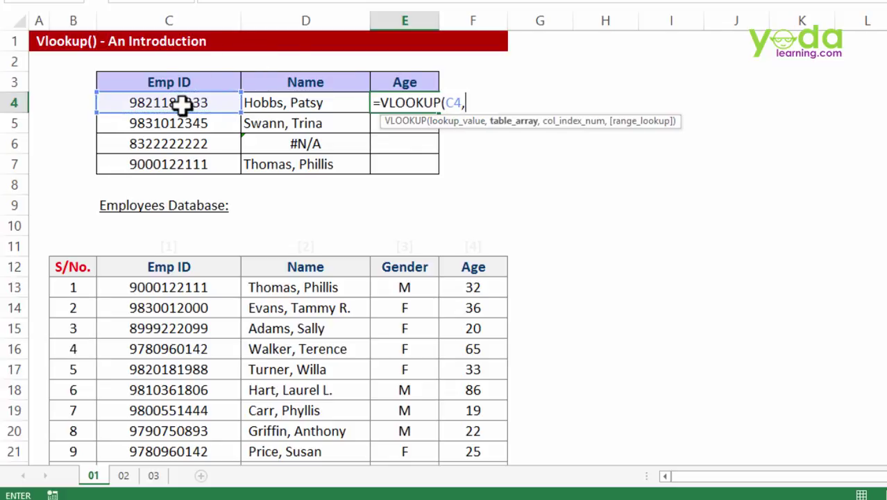
scroll(232, 160, down, 1)
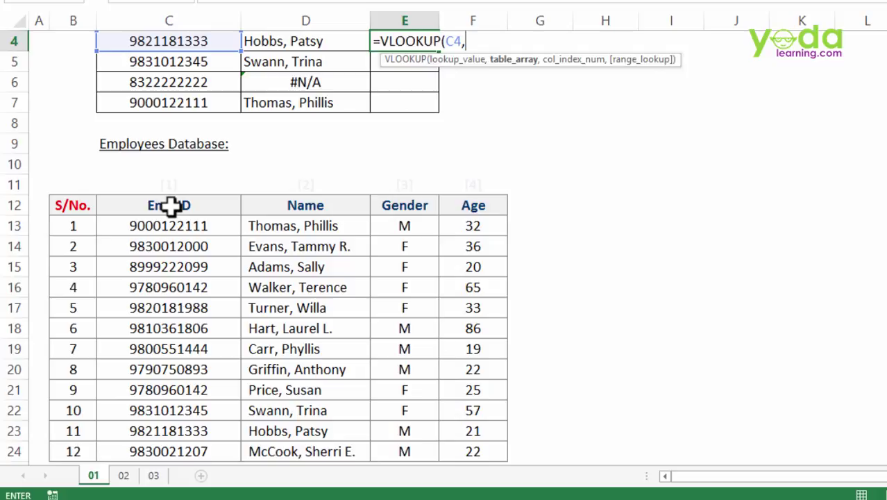
click(209, 204)
click(205, 226)
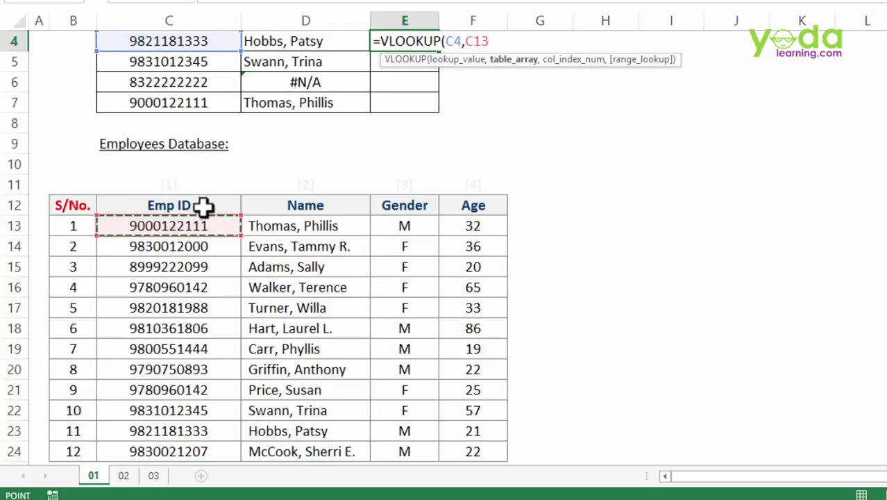
drag(207, 205, 471, 454)
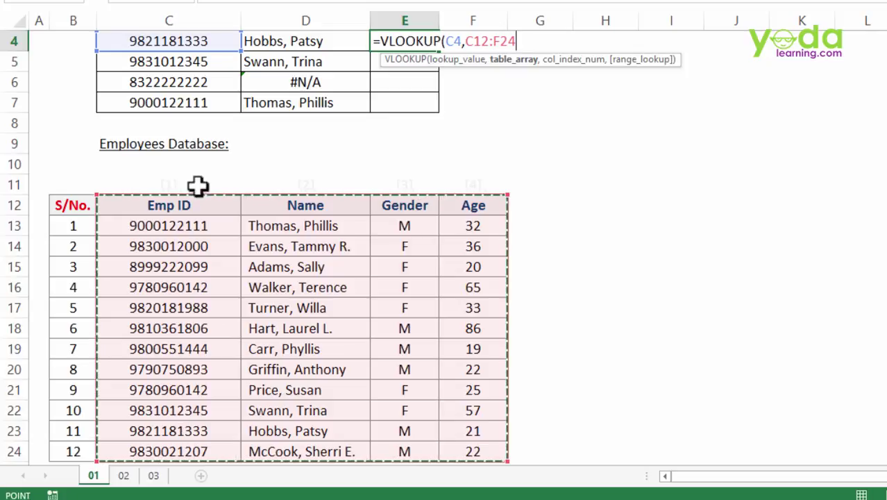
scroll(342, 208, up, 1)
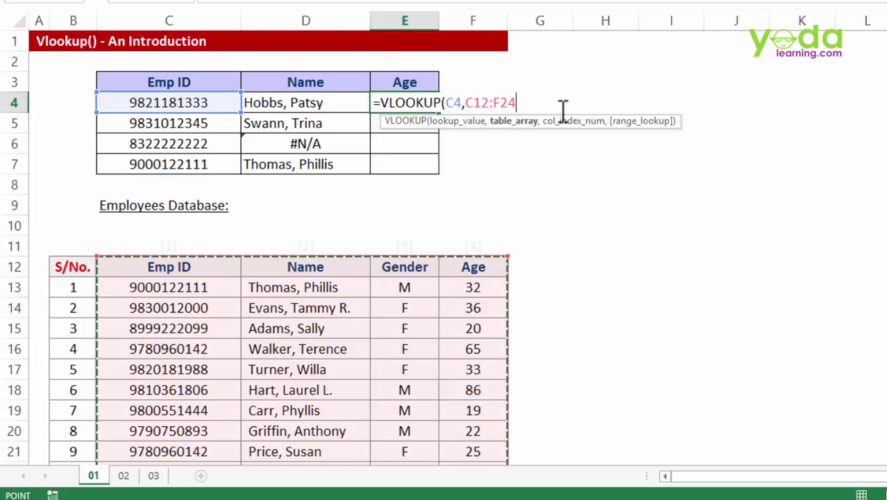
- Complete the E4 formula as =VLOOKUP(C4,C12:F24,4,0) for an exact match on the Age column, and fill it down through E7
text(,)
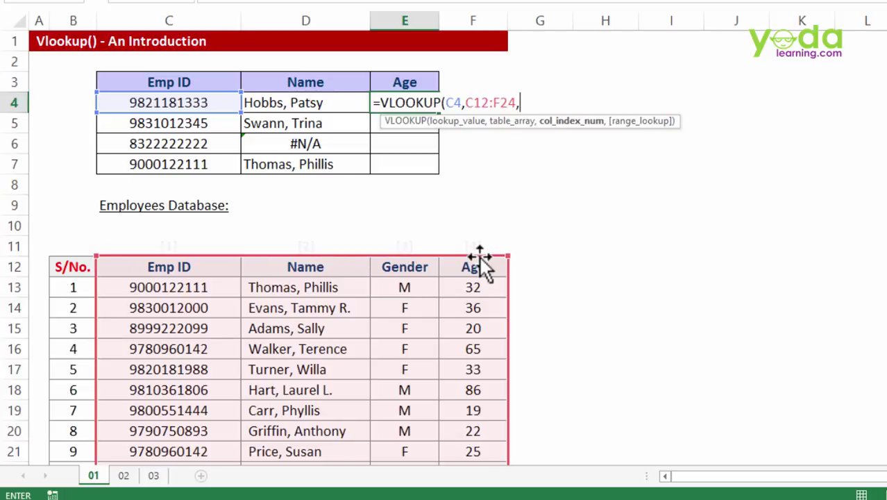
text(4)
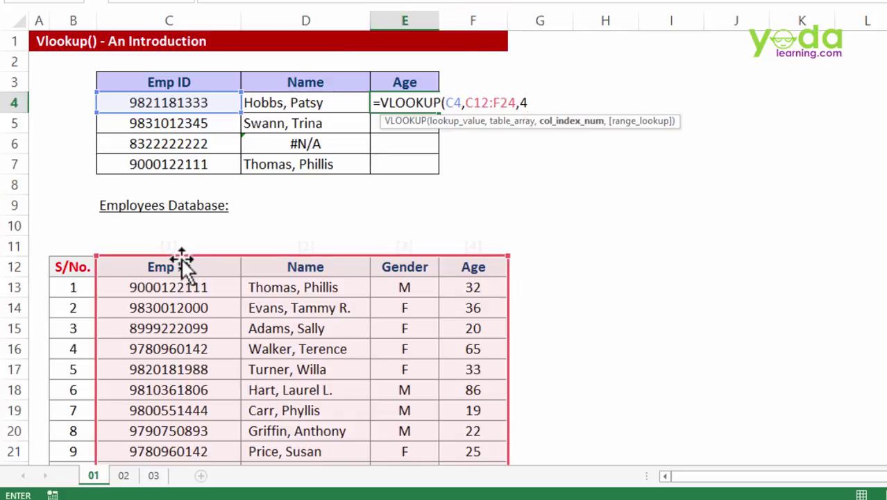
text(,)
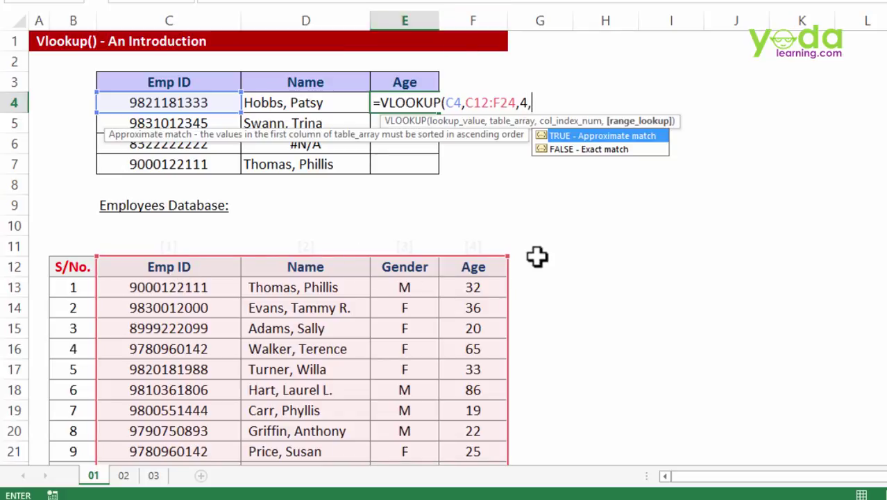
double_click(584, 149)
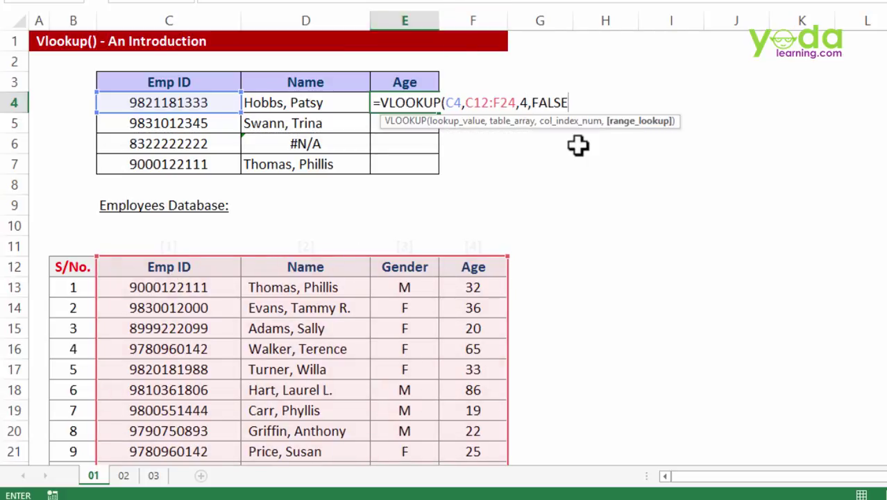
double_click(564, 100)
text(0)
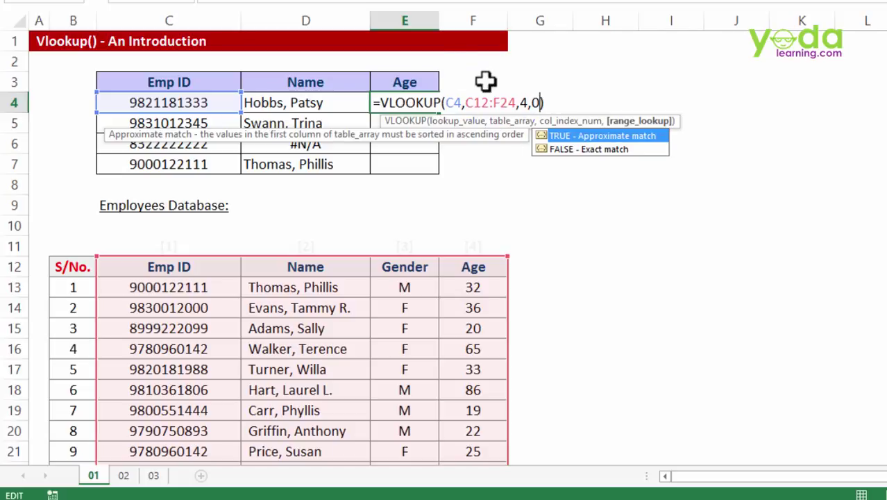
key(Return)
click(425, 108)
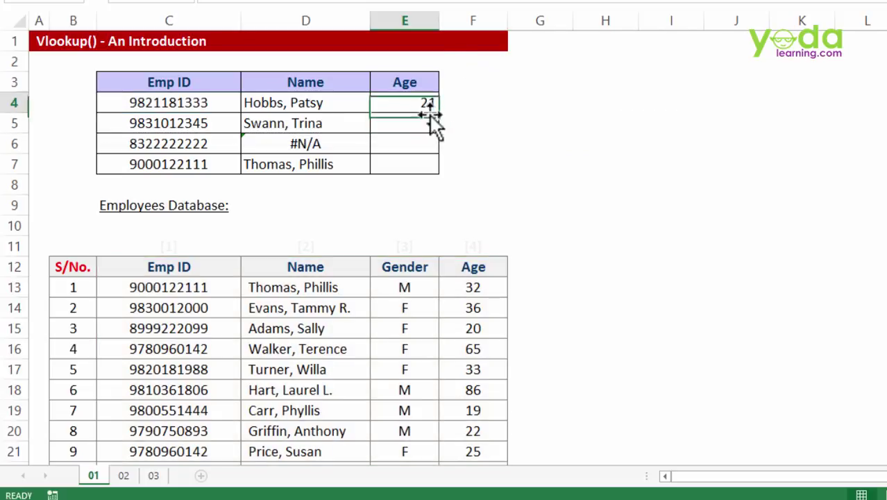
drag(434, 167, 433, 170)
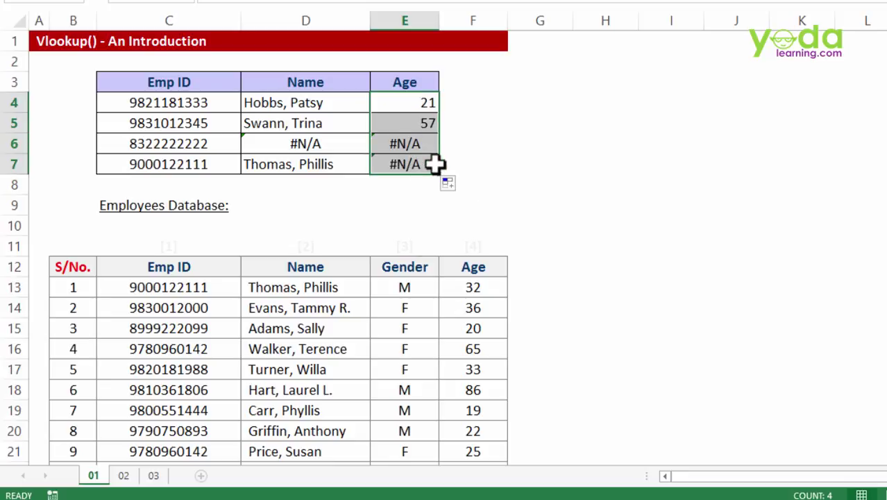
- Inspect the VLOOKUP formulas in E4 through E7 one by one, comparing the table array range each one references in the employees database
ctrl+scroll(436, 166, down, 2)
ctrl+scroll(436, 163, down, 1)
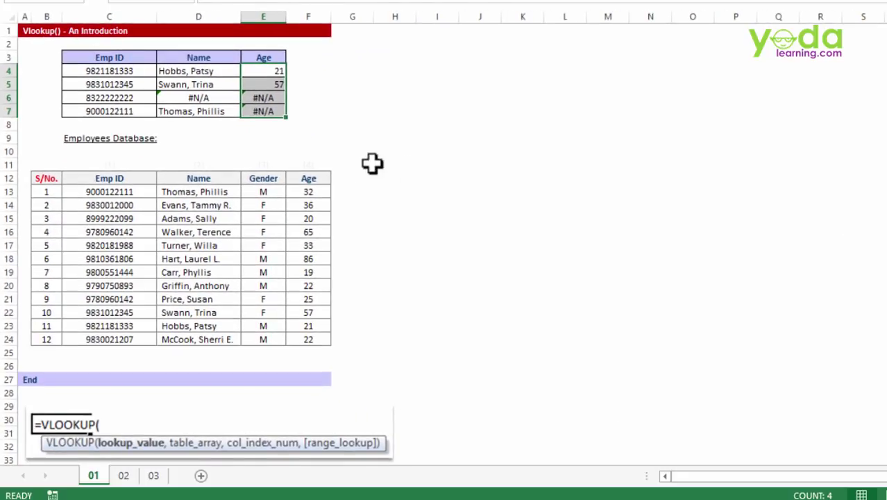
double_click(267, 72)
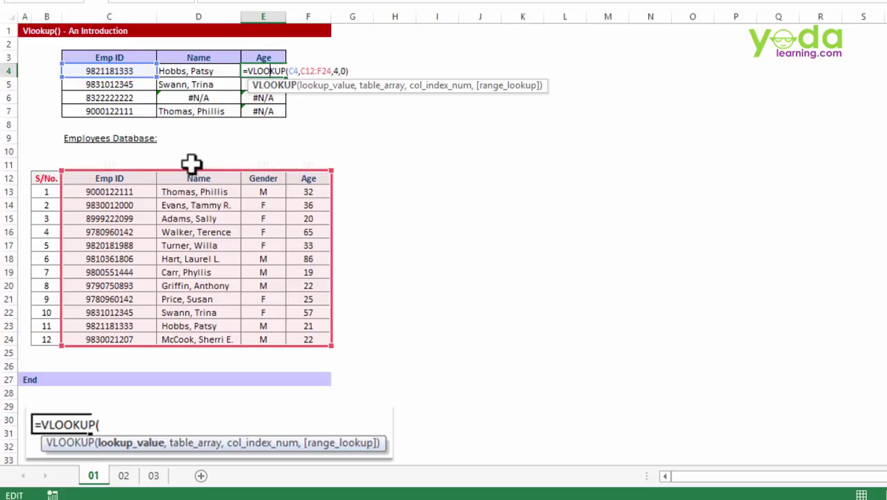
key(Return)
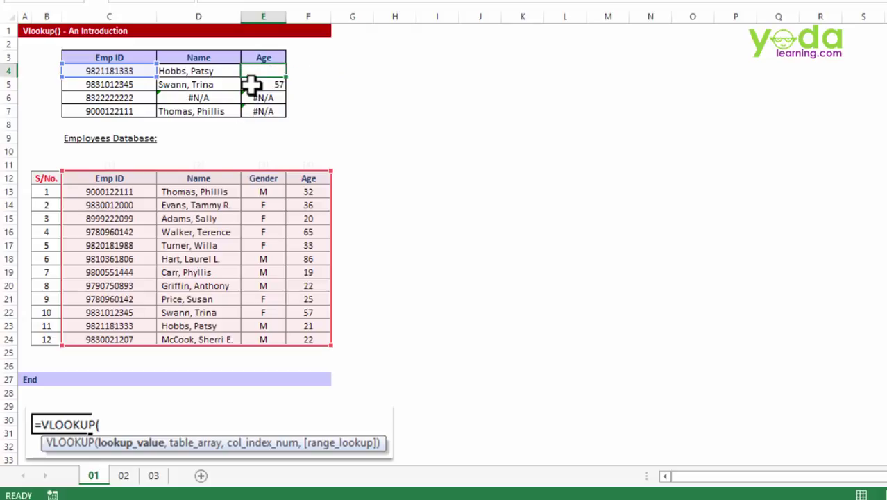
double_click(251, 84)
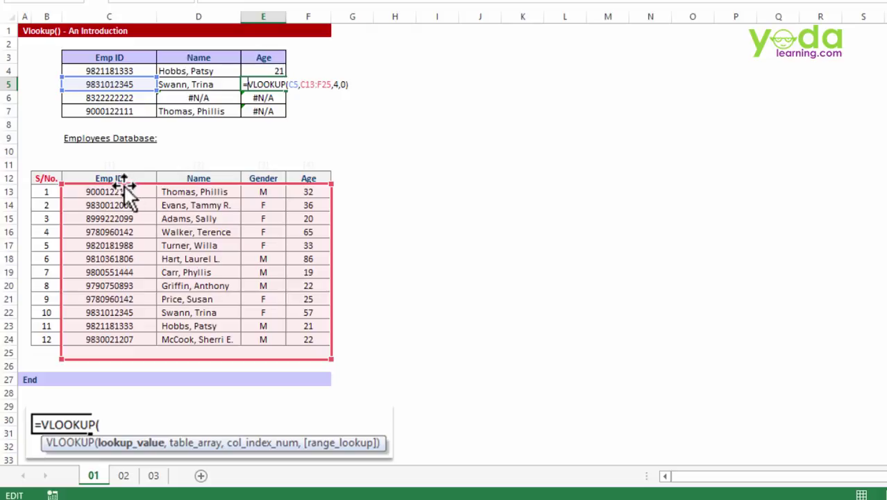
key(Return)
double_click(263, 99)
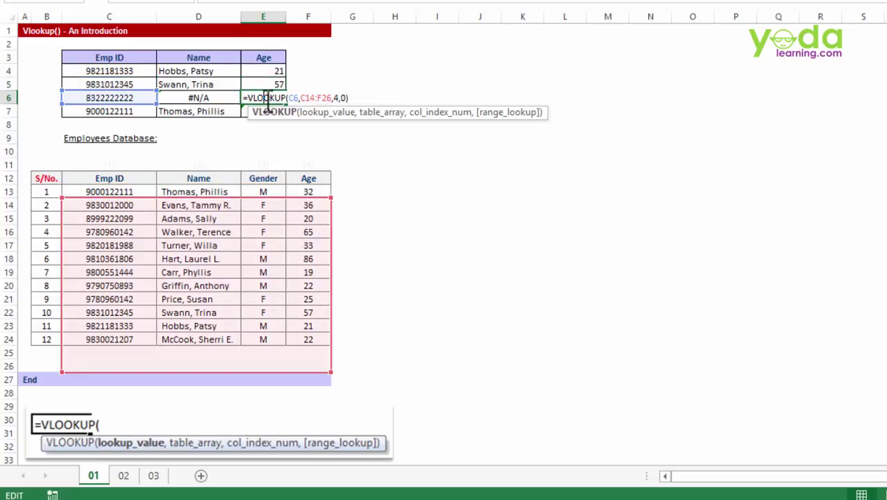
key(Escape)
double_click(260, 111)
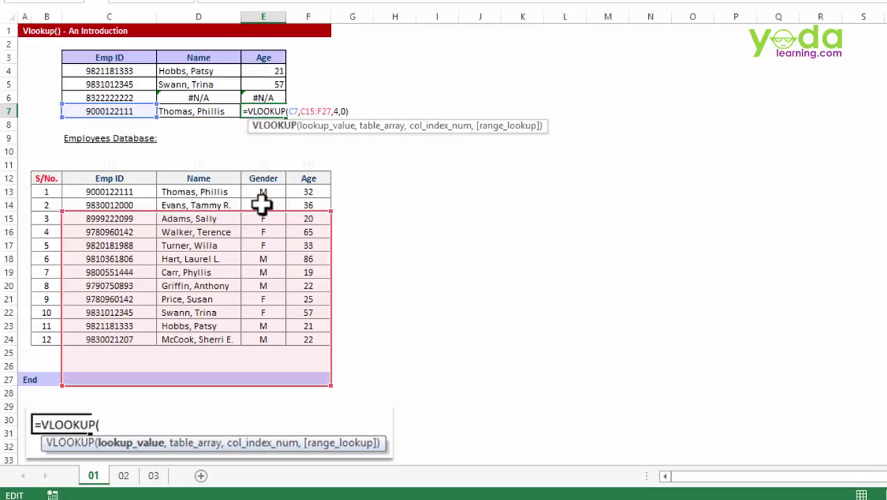
drag(137, 207, 94, 215)
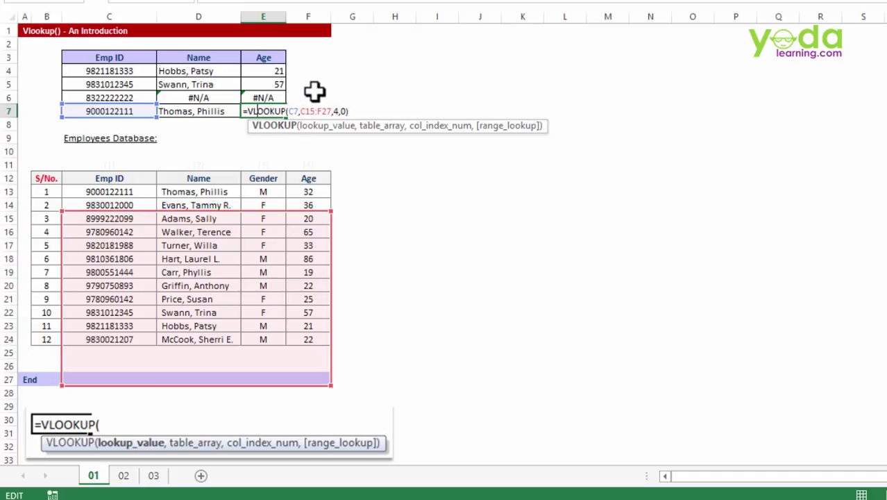
key(ctrl+Return)
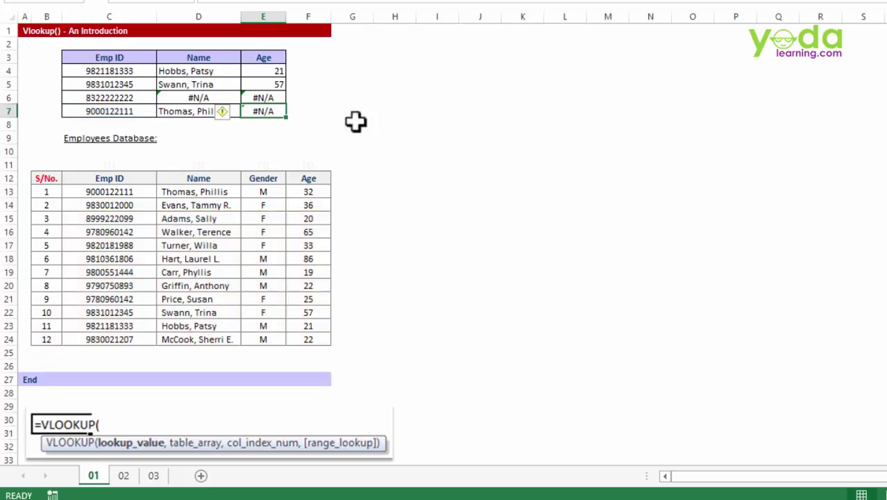
- Make the table array C12:F24 in the E4 VLOOKUP formula an absolute reference and fill the formula down through E7
scroll(406, 134, up, 5)
scroll(406, 133, up, 3)
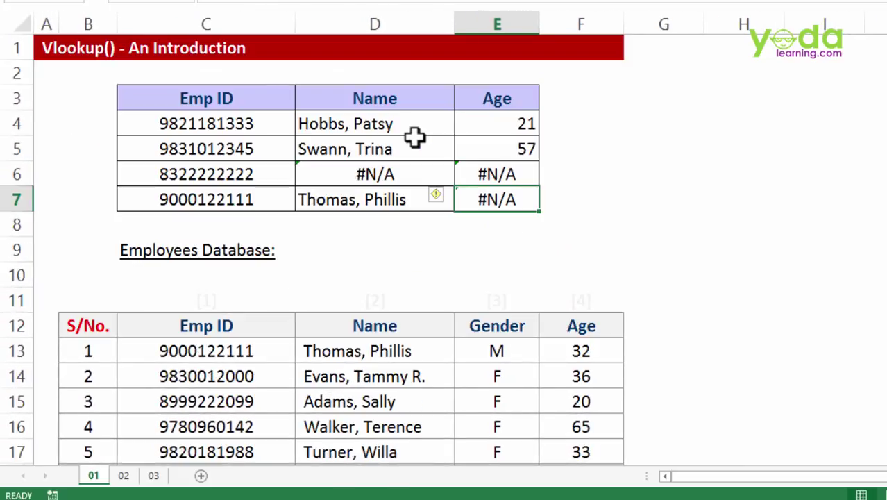
click(516, 125)
double_click(517, 125)
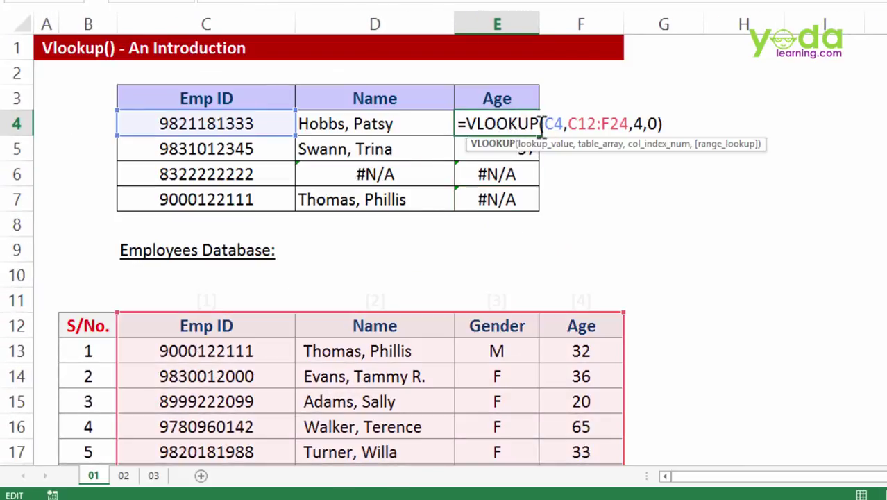
drag(568, 123, 624, 123)
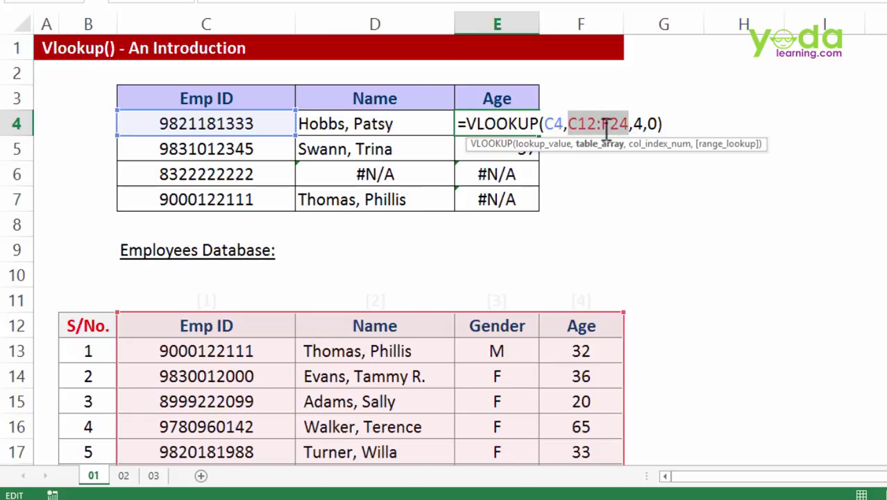
key(F4)
key(Return)
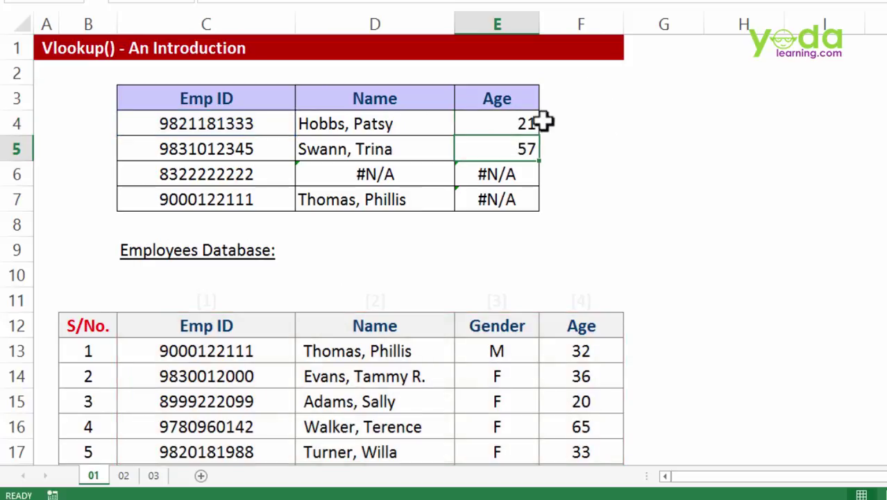
click(532, 125)
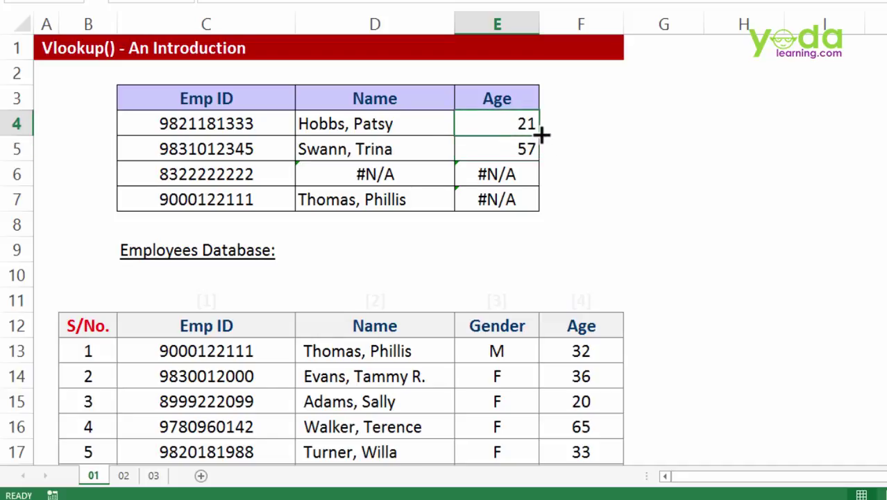
double_click(540, 135)
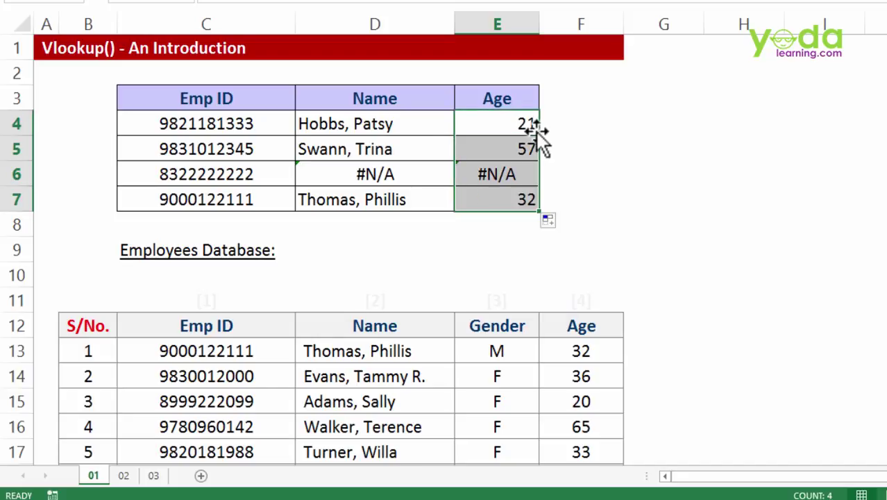